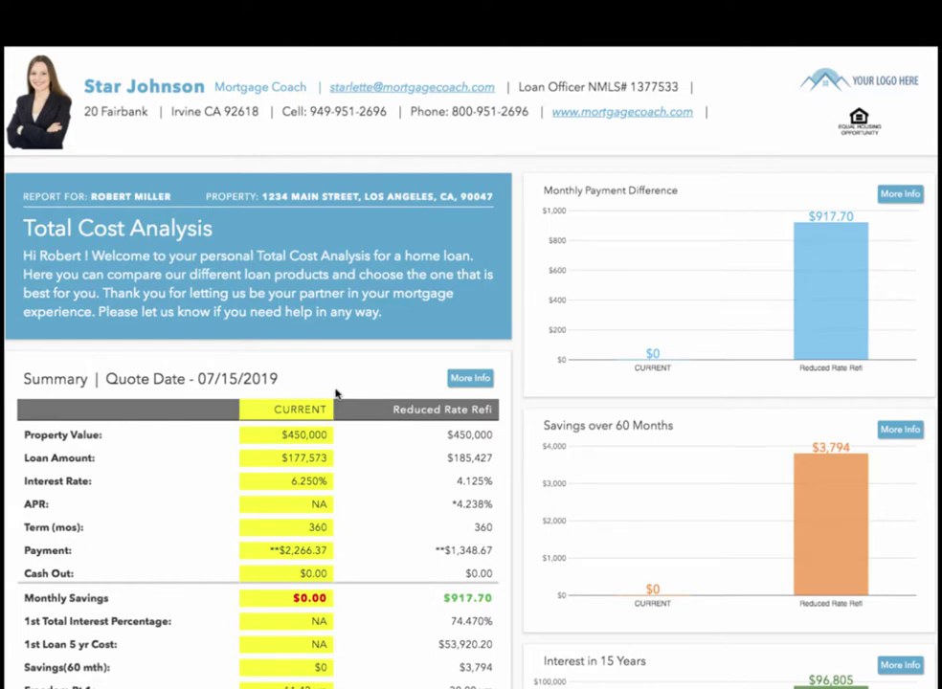
# Highlight the Reduced Rate Refi column in the Total Cost Analysis summary to compare it with the current loan.
pyautogui.click(383, 410)
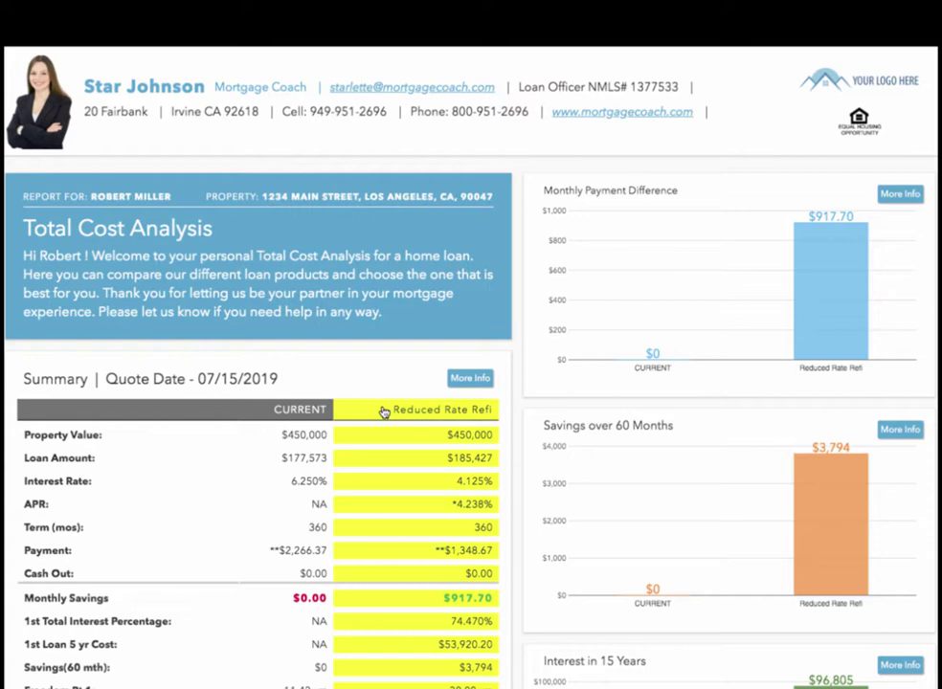
pyautogui.moveTo(849, 288)
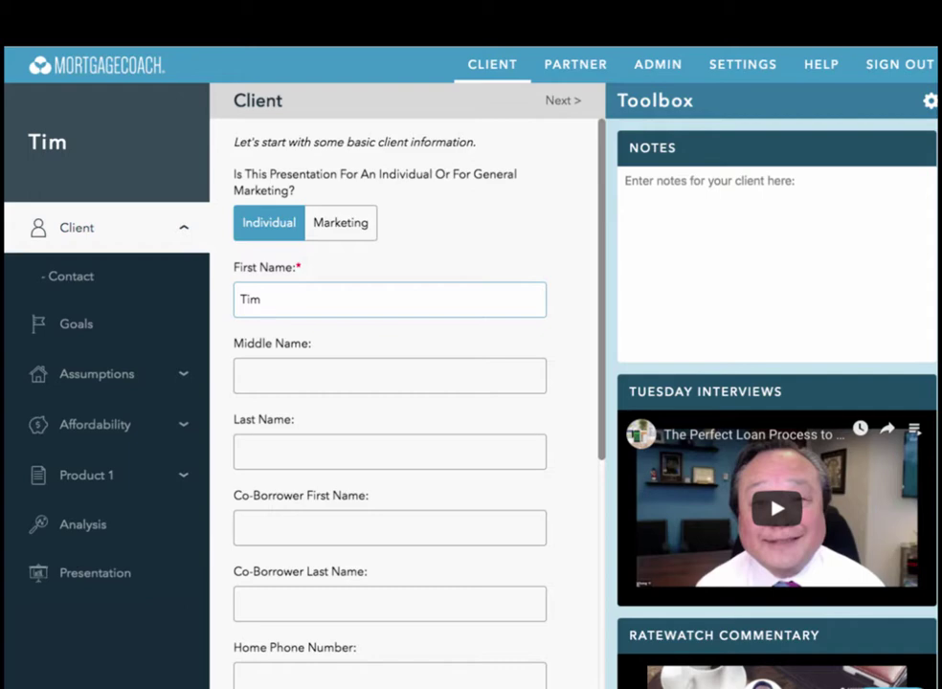
# Skip the optional client and contact details, and select Lower Interest Rate as the client's goal.
pyautogui.scroll(-5, 366, 340)
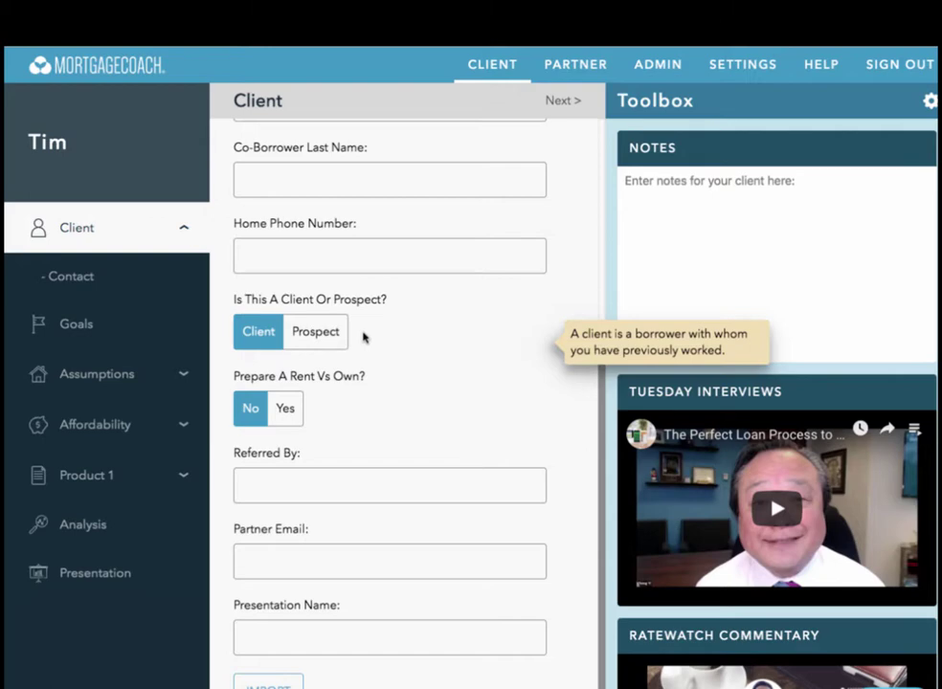
pyautogui.moveTo(385, 423)
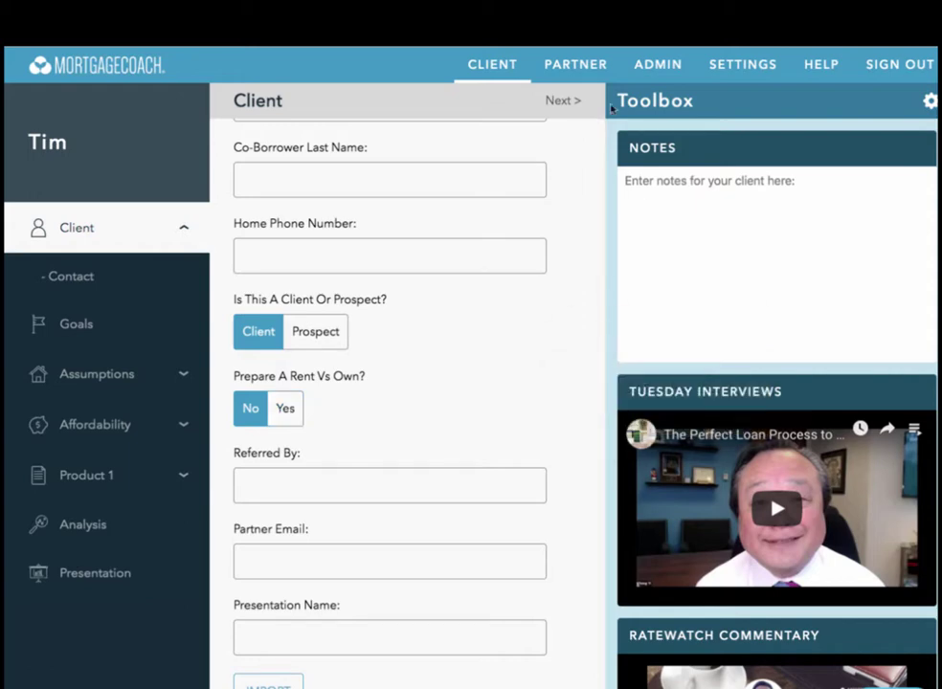
pyautogui.click(565, 103)
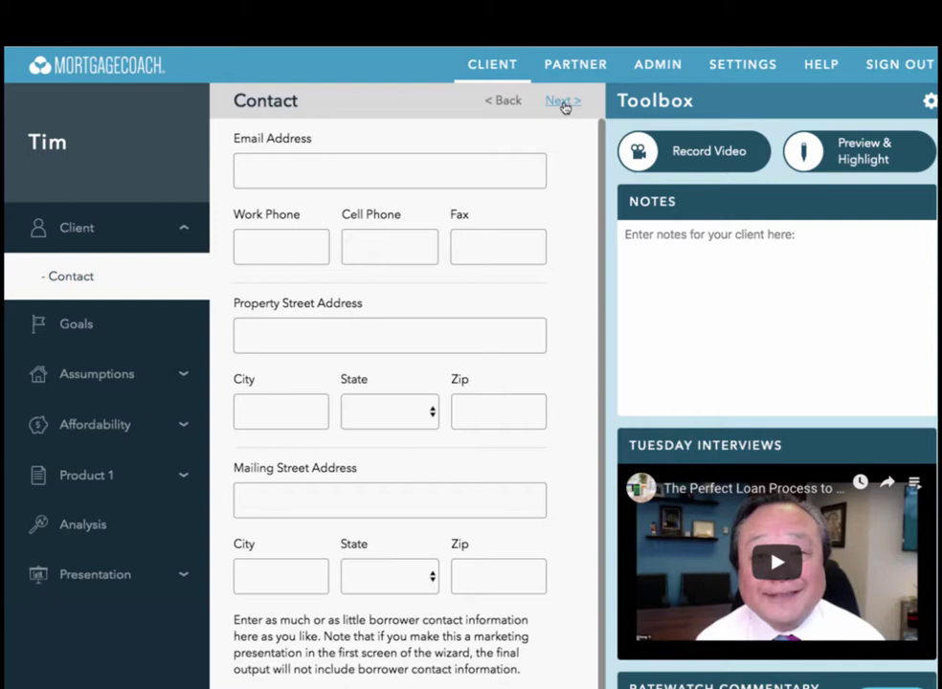
pyautogui.click(563, 101)
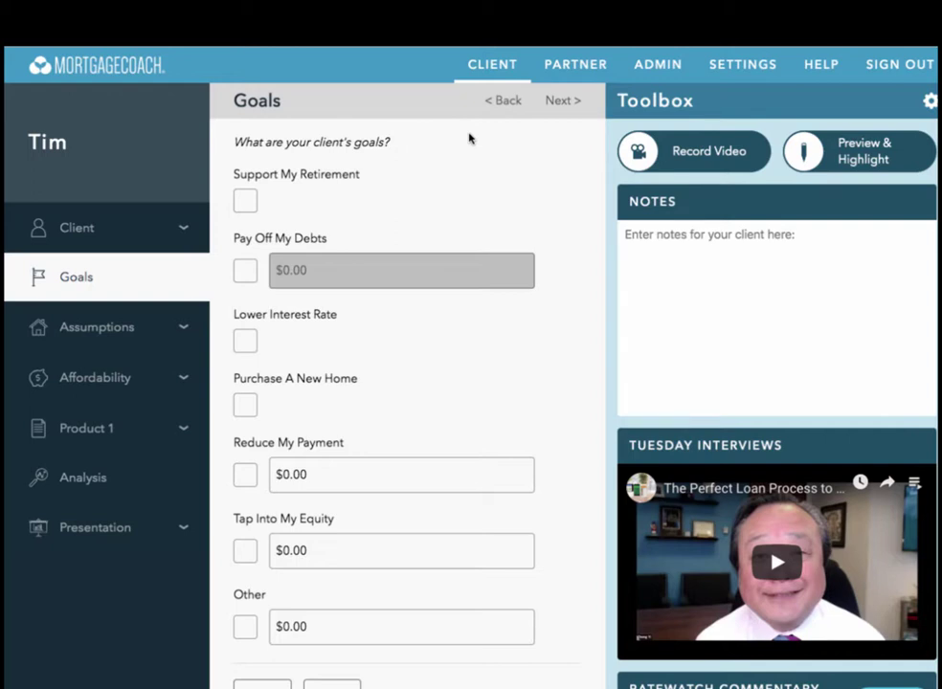
pyautogui.click(245, 342)
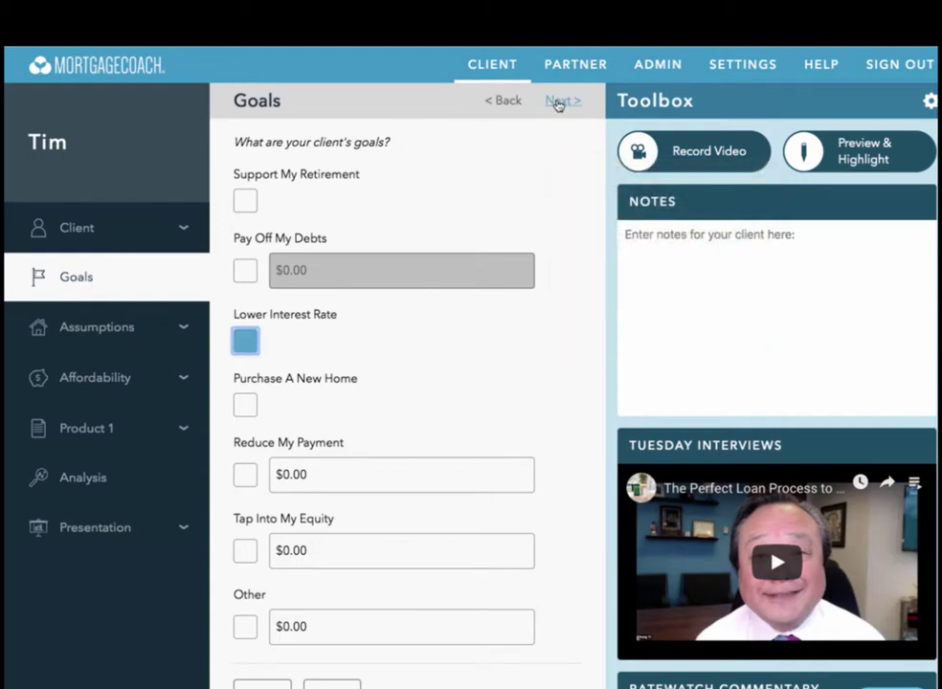
pyautogui.click(560, 100)
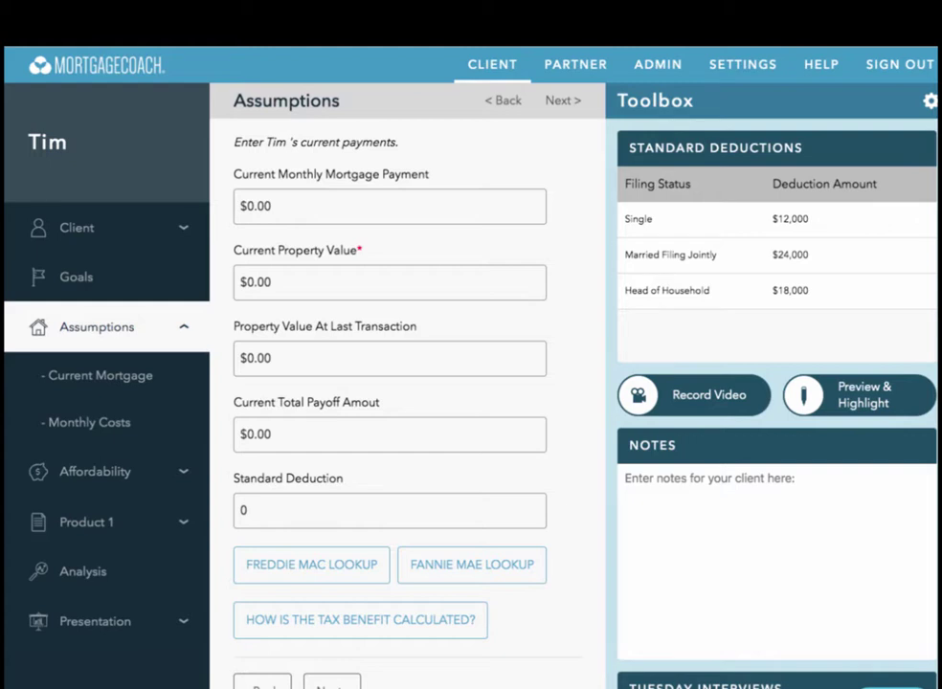
# Set the current property value to $450,000 in the assumptions and continue to the current mortgage details.
pyautogui.click(280, 281)
pyautogui.write('450000')
pyautogui.press('Tab')
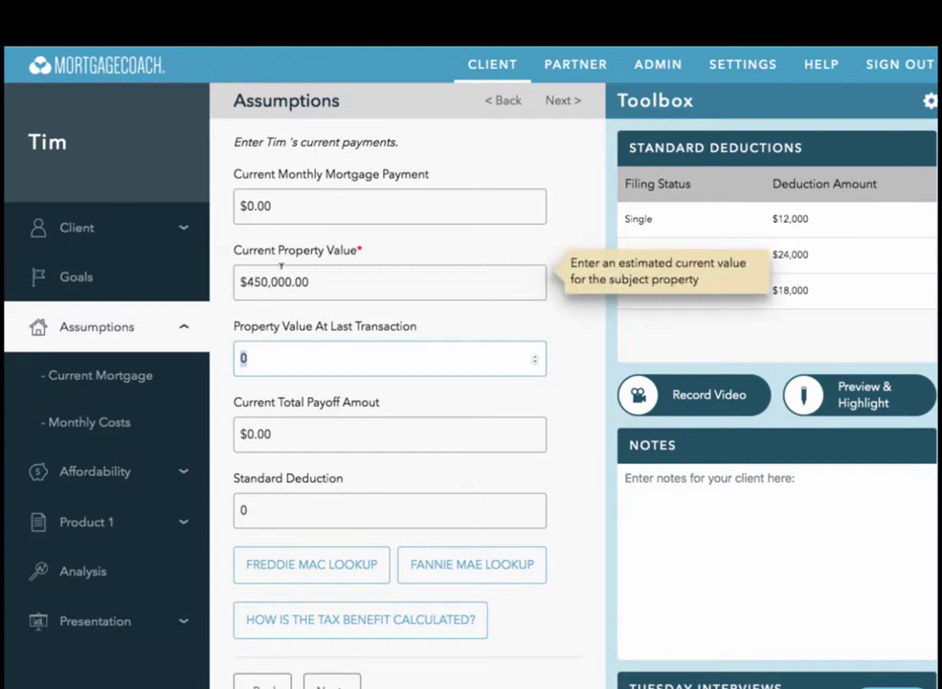
pyautogui.click(563, 101)
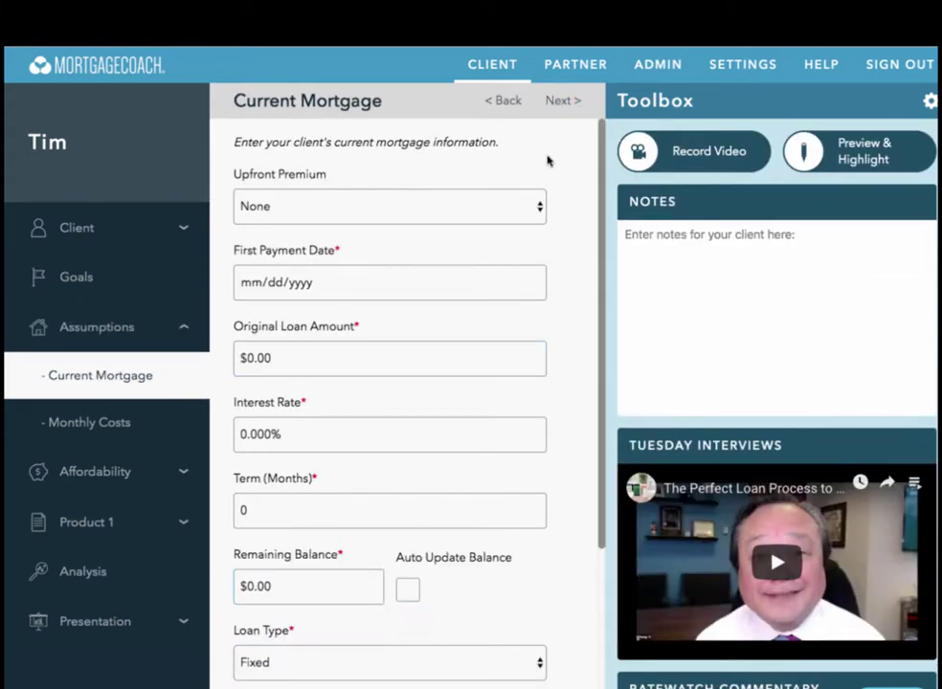
# Fill in the current mortgage with first payment date 01/02/2001, original loan amount $295,000, interest rate 6.25% and term 360 months.
pyautogui.click(297, 289)
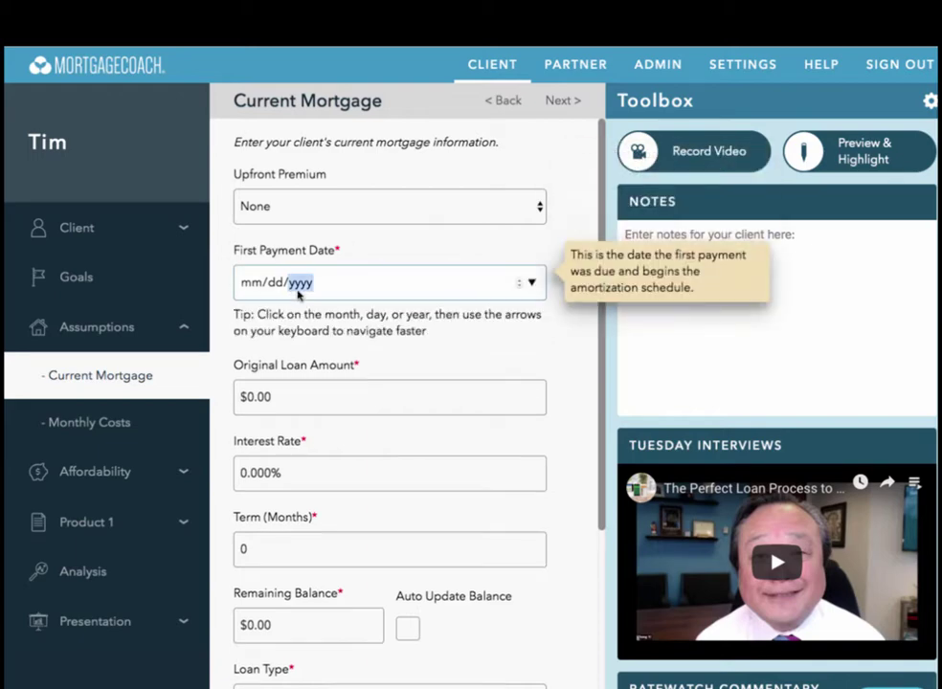
pyautogui.click(254, 291)
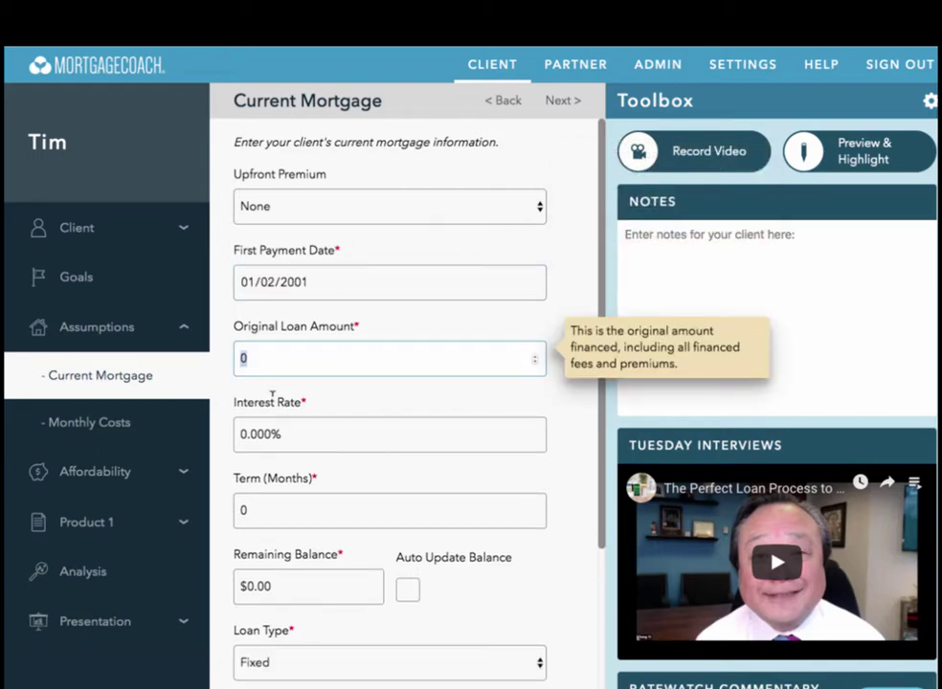
pyautogui.write('295000')
pyautogui.press('Tab')
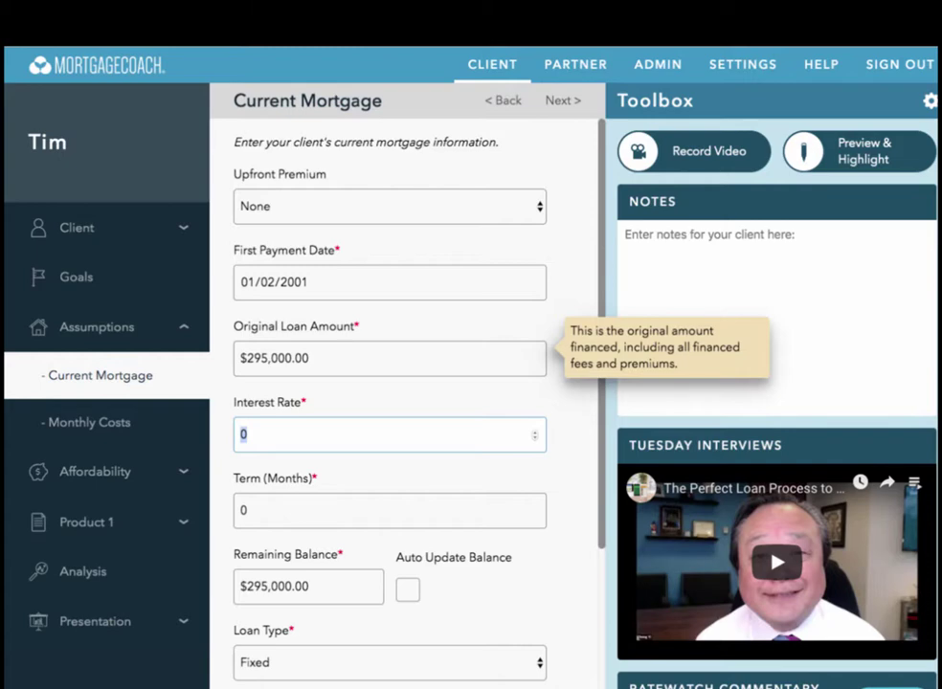
pyautogui.write('6.25')
pyautogui.press('Tab')
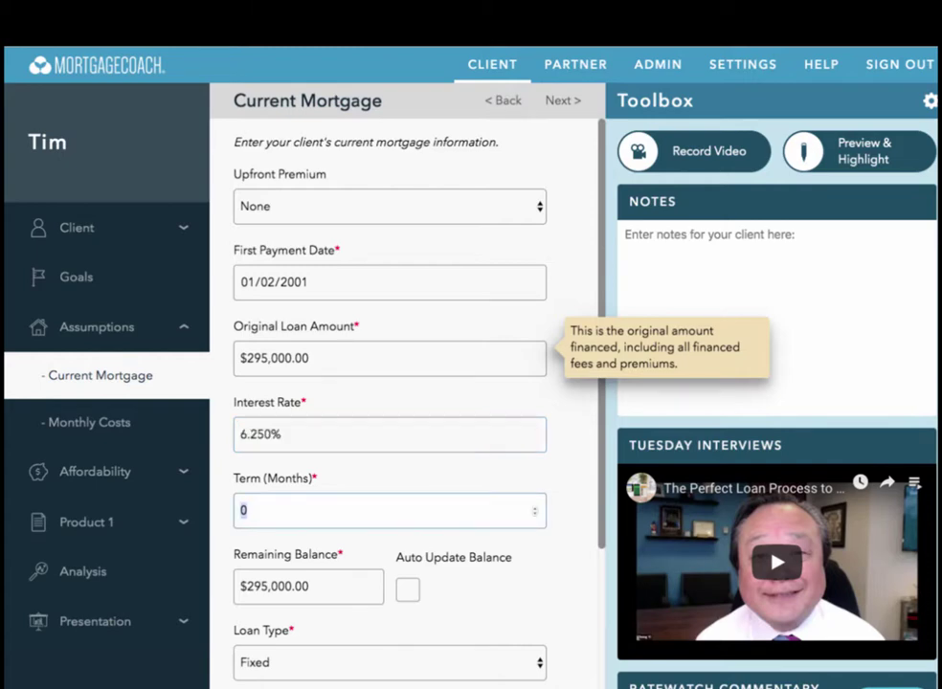
pyautogui.write('360')
pyautogui.press('Tab')
# Check the current mortgage's remaining balance and loan type settings, and continue to the monthly costs.
pyautogui.scroll(-2, 362, 520)
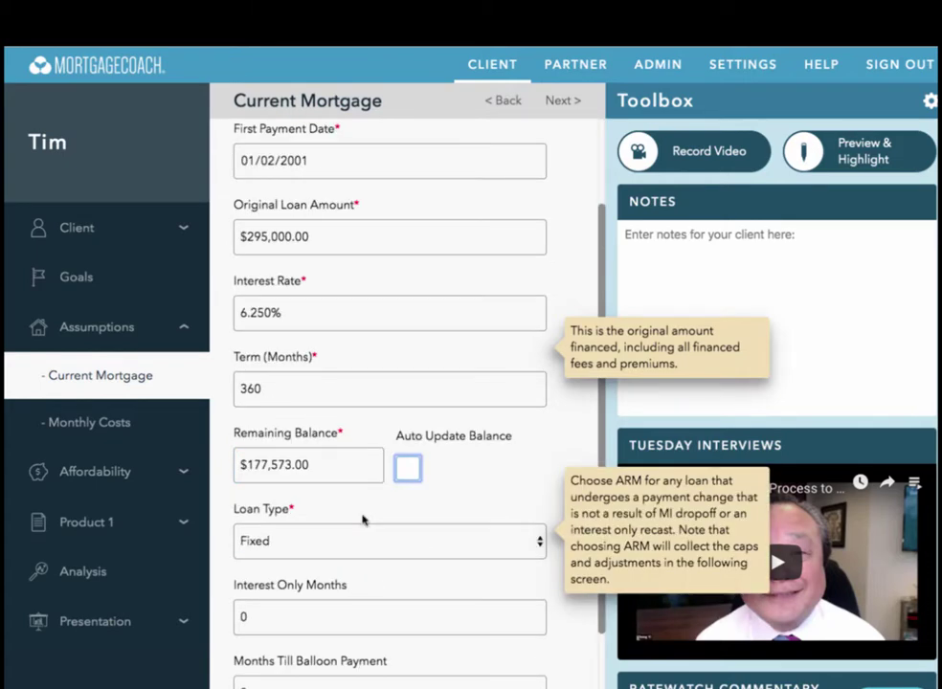
pyautogui.scroll(-1, 389, 442)
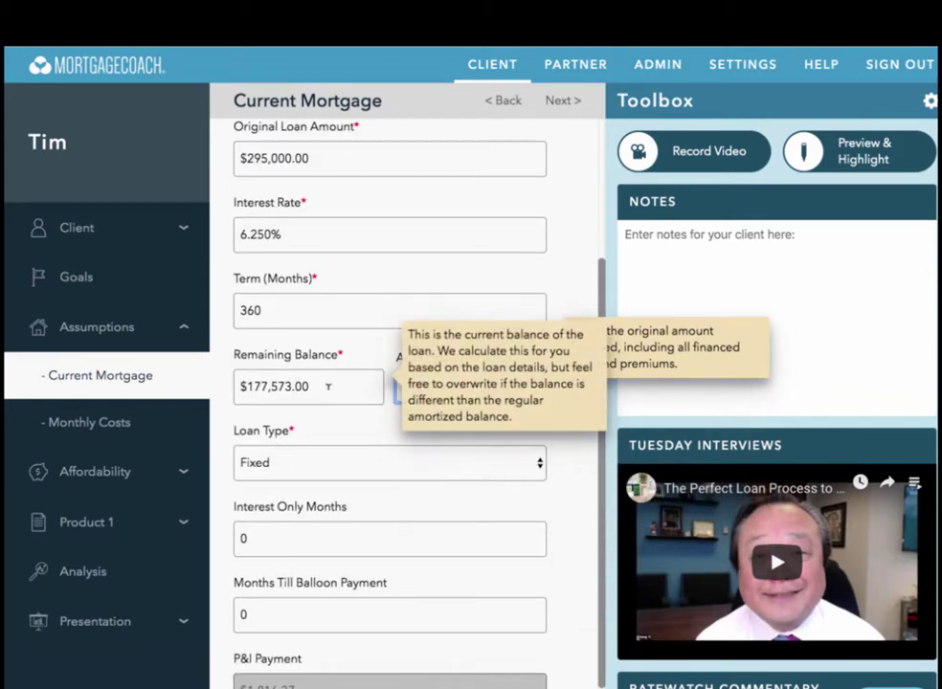
pyautogui.click(328, 387)
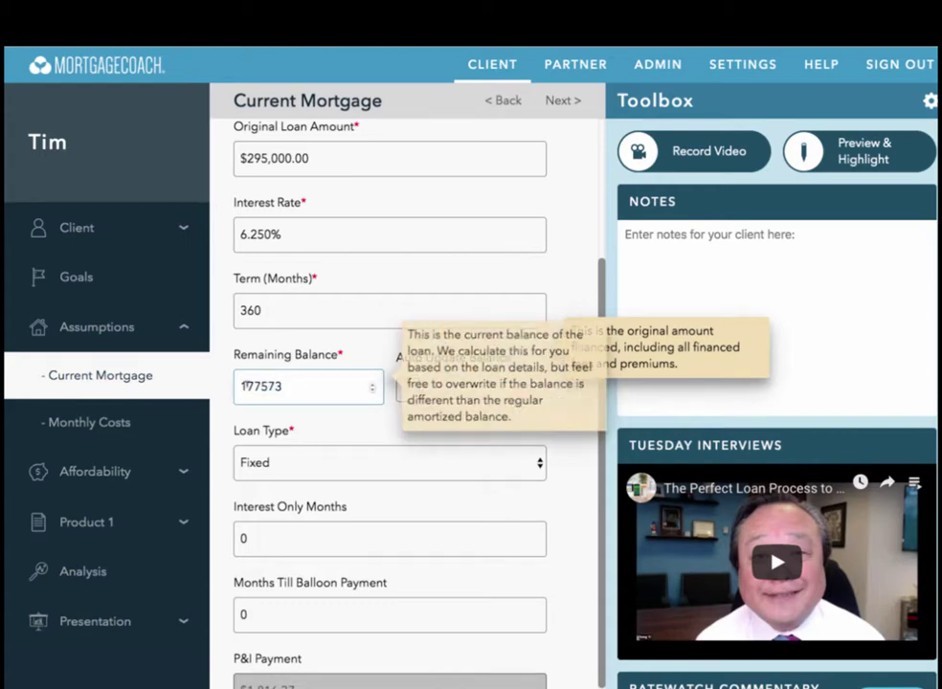
pyautogui.doubleClick(312, 386)
pyautogui.scroll(-1, 356, 487)
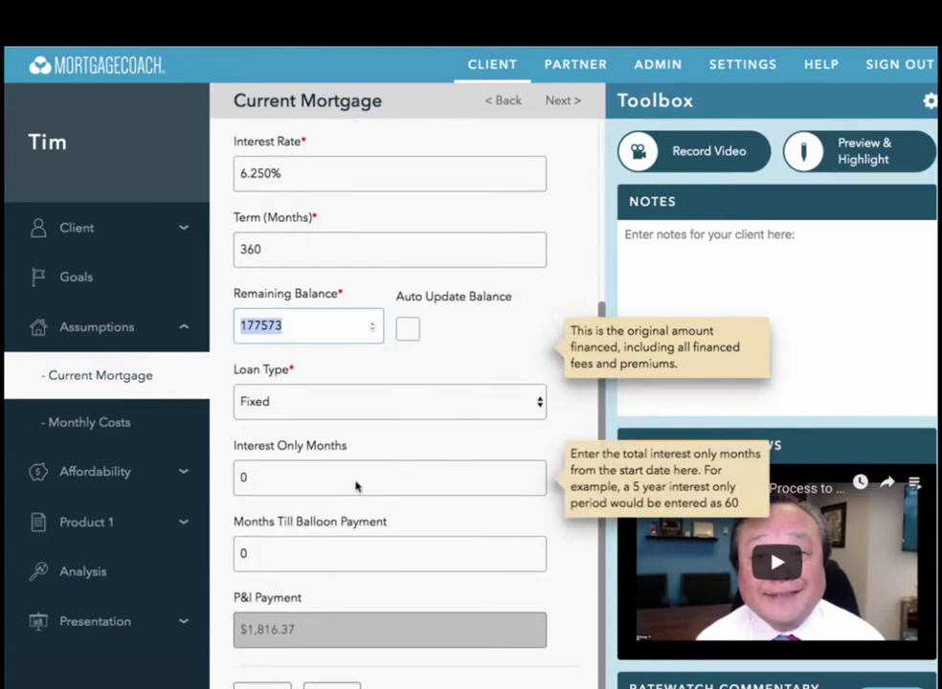
pyautogui.moveTo(315, 610)
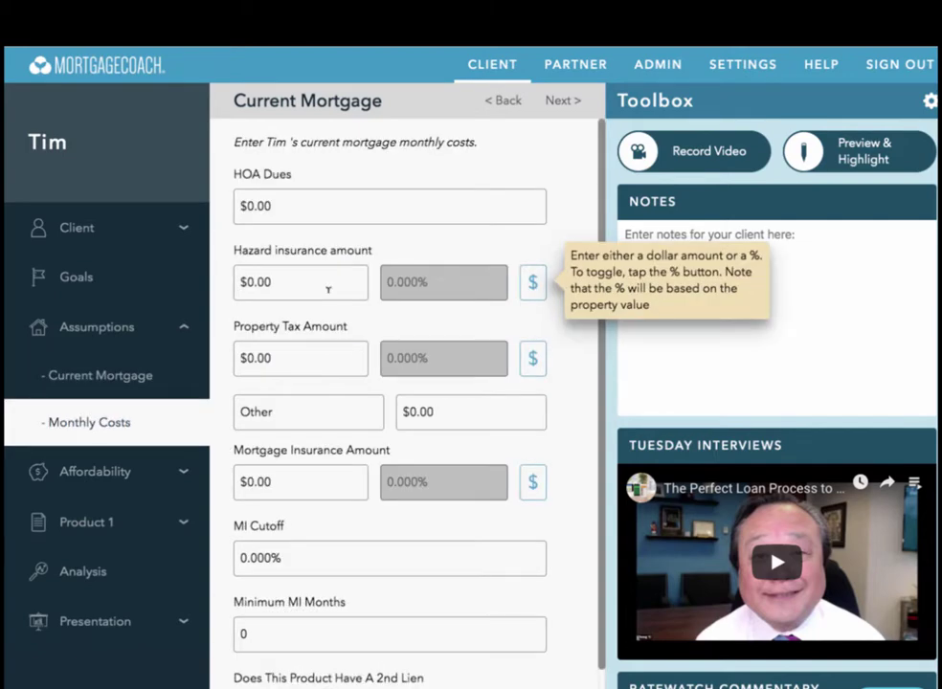
# Set the current mortgage's hazard insurance amount to $100 and its property tax amount to $350.
pyautogui.click(328, 284)
pyautogui.write('100')
pyautogui.click(293, 355)
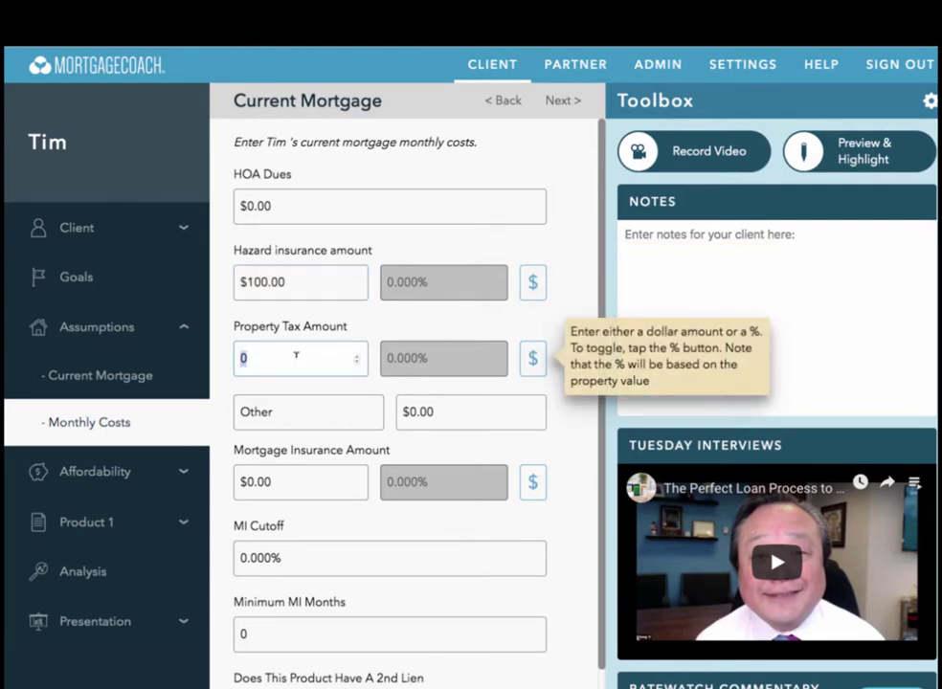
pyautogui.write('350')
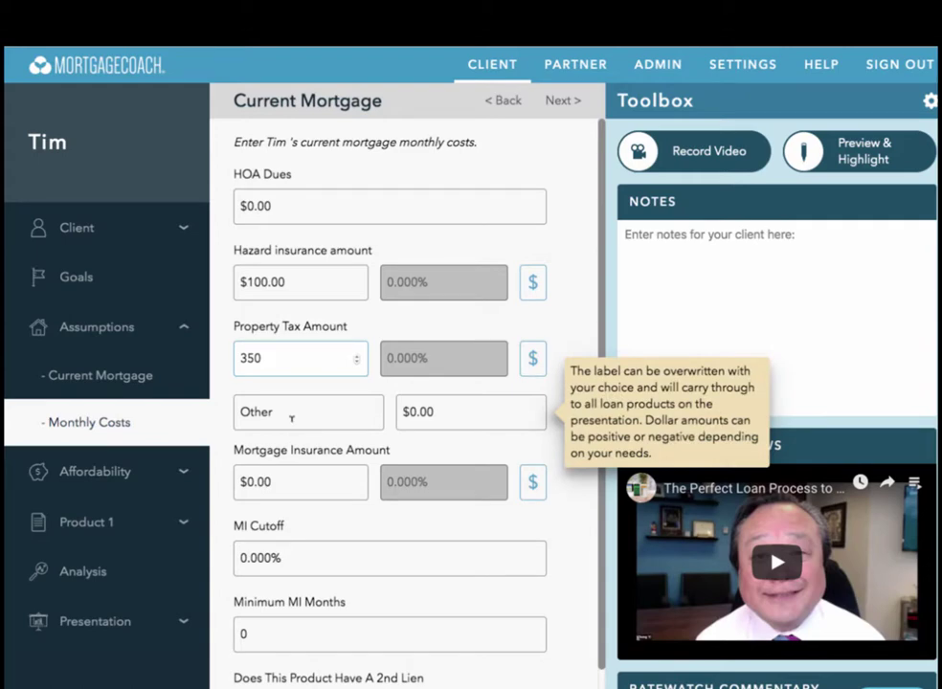
pyautogui.scroll(-1, 356, 515)
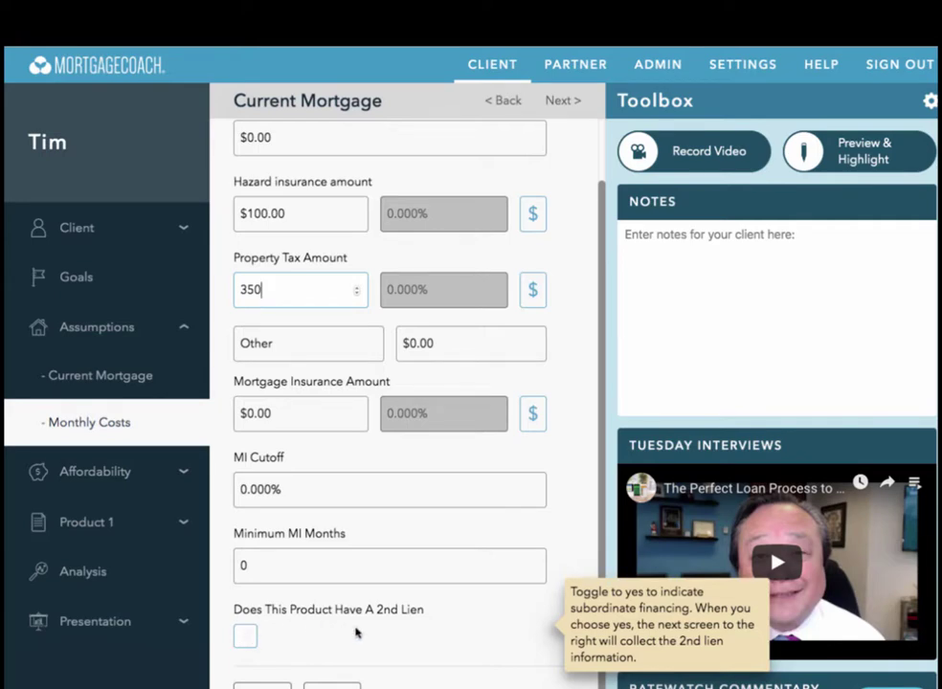
# Pass over the affordability and expenditure pages without entries and open the first loan product.
pyautogui.click(328, 687)
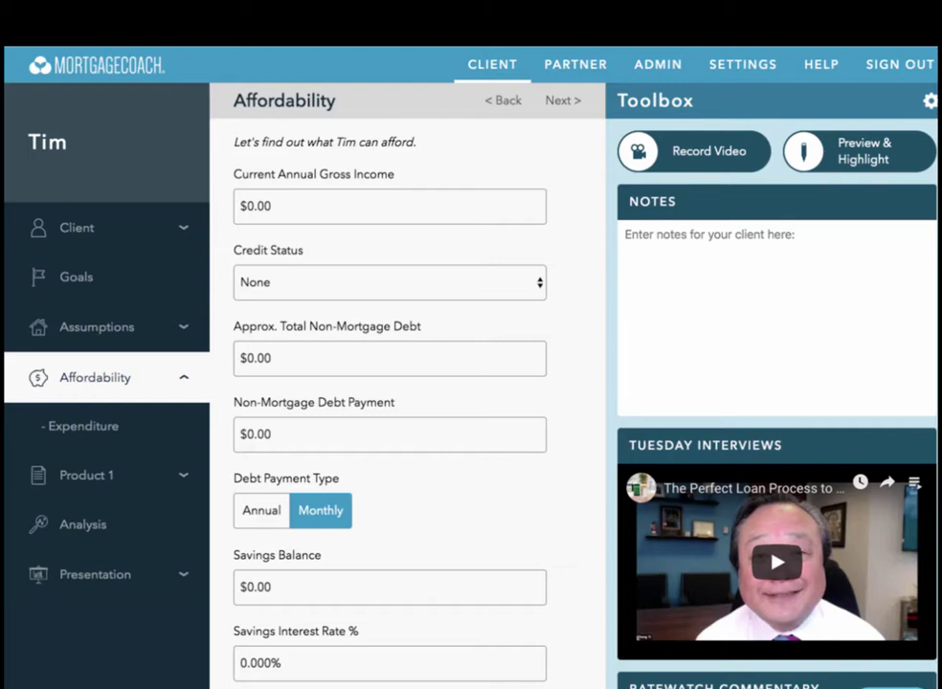
pyautogui.click(567, 104)
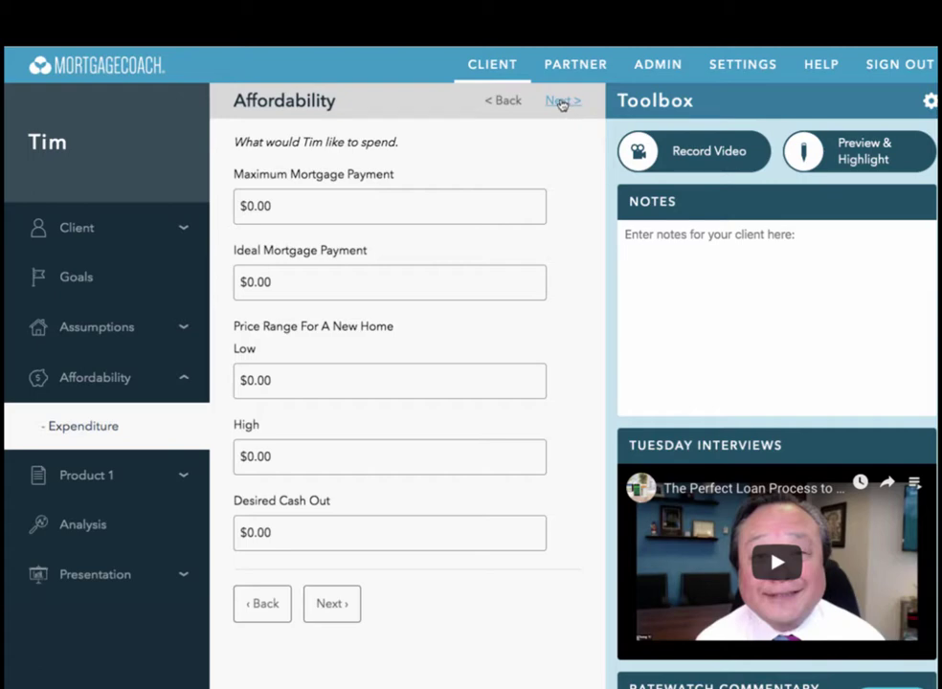
pyautogui.click(562, 101)
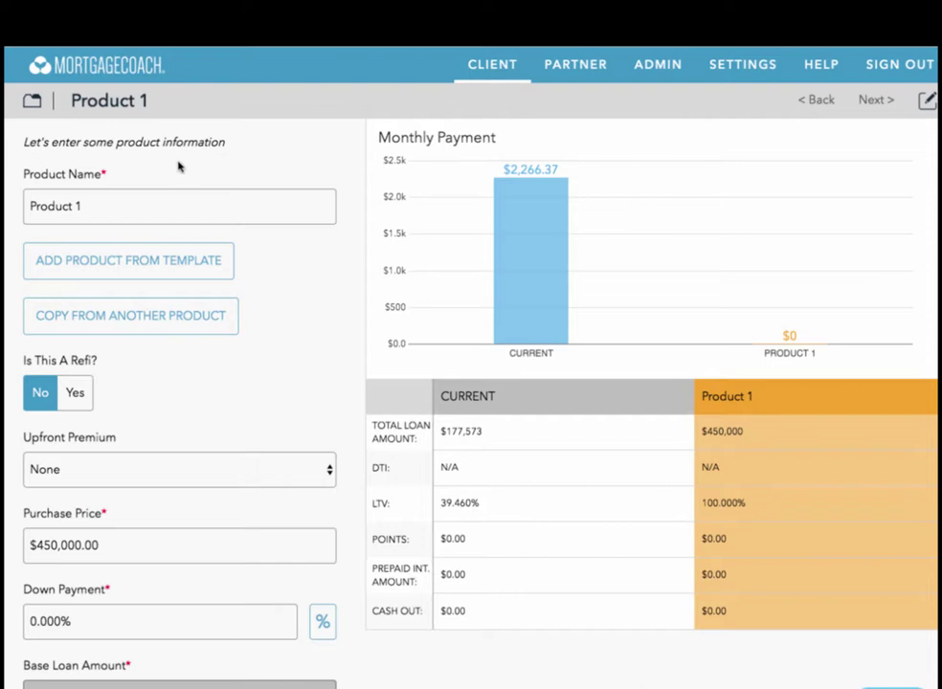
# Name the loan product "Reduced Rate Refi" and mark it as a refinance.
pyautogui.click(174, 204)
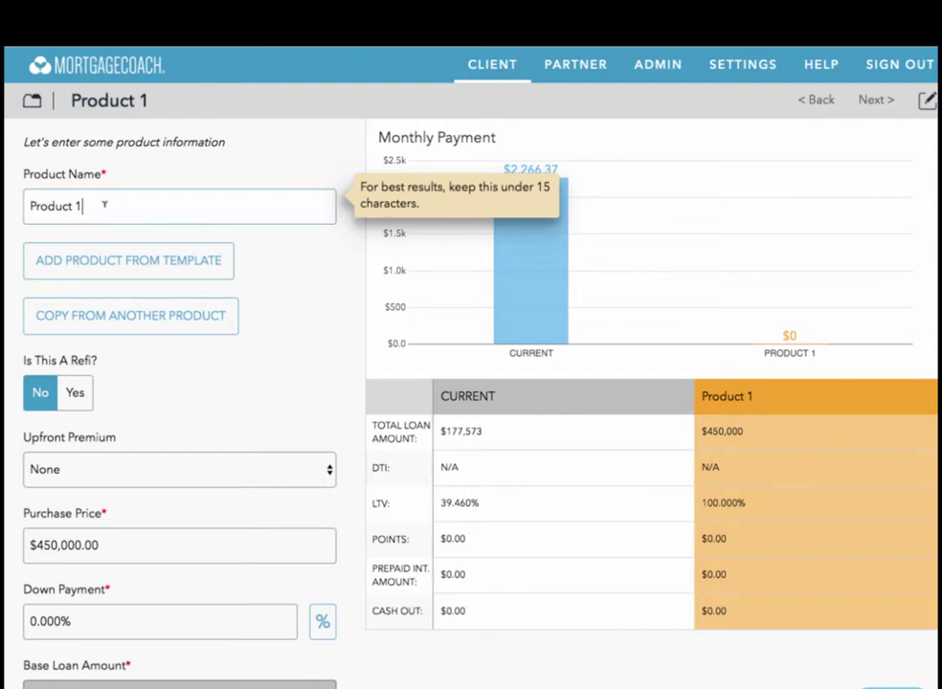
pyautogui.moveTo(103, 205); pyautogui.dragTo(29, 204)
pyautogui.write('Reduced Rate Refi')
pyautogui.scroll(-1, 130, 316)
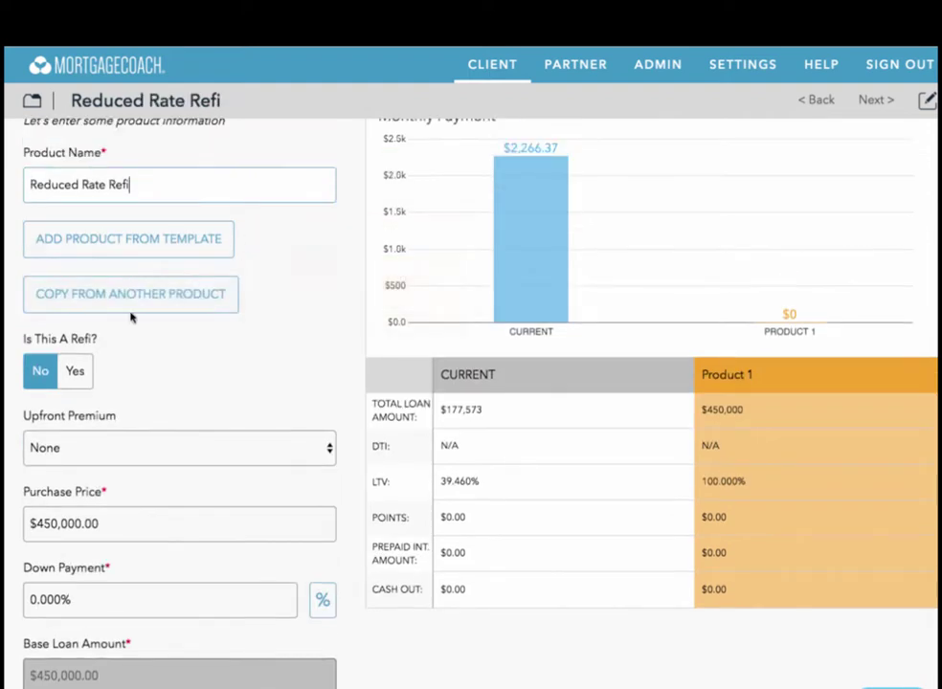
pyautogui.click(76, 371)
# Switch the product's equity entry to a dollar amount and check the base loan amount.
pyautogui.scroll(-1, 194, 371)
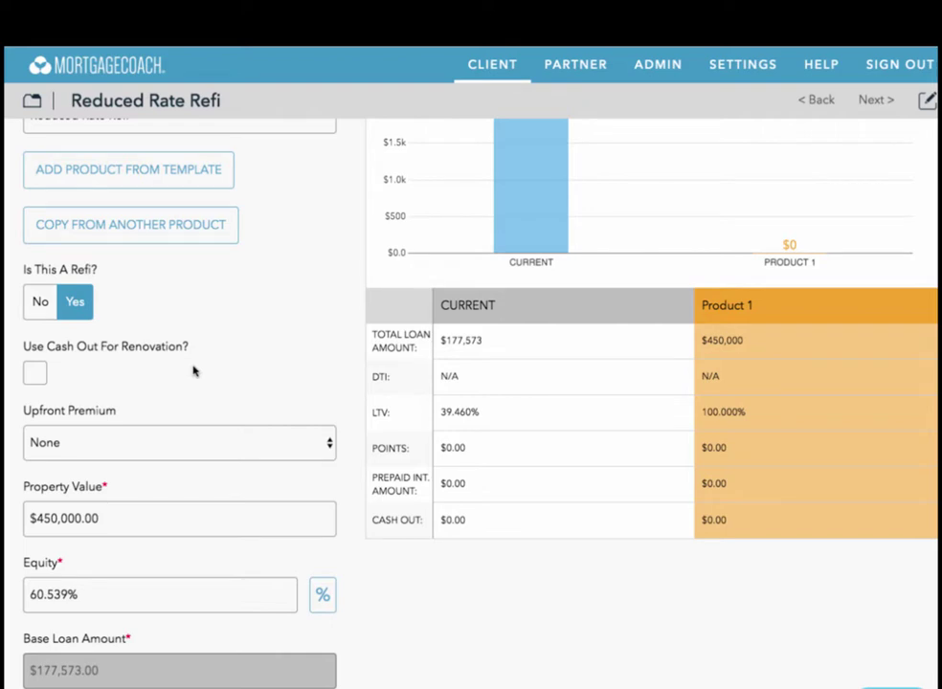
pyautogui.scroll(-2, 193, 372)
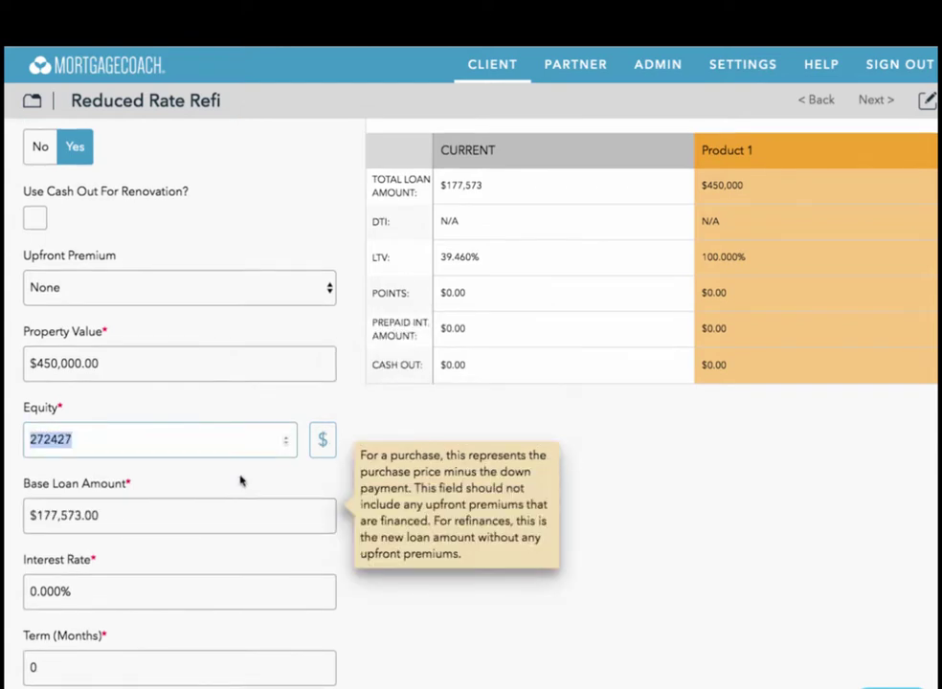
pyautogui.scroll(-1, 236, 471)
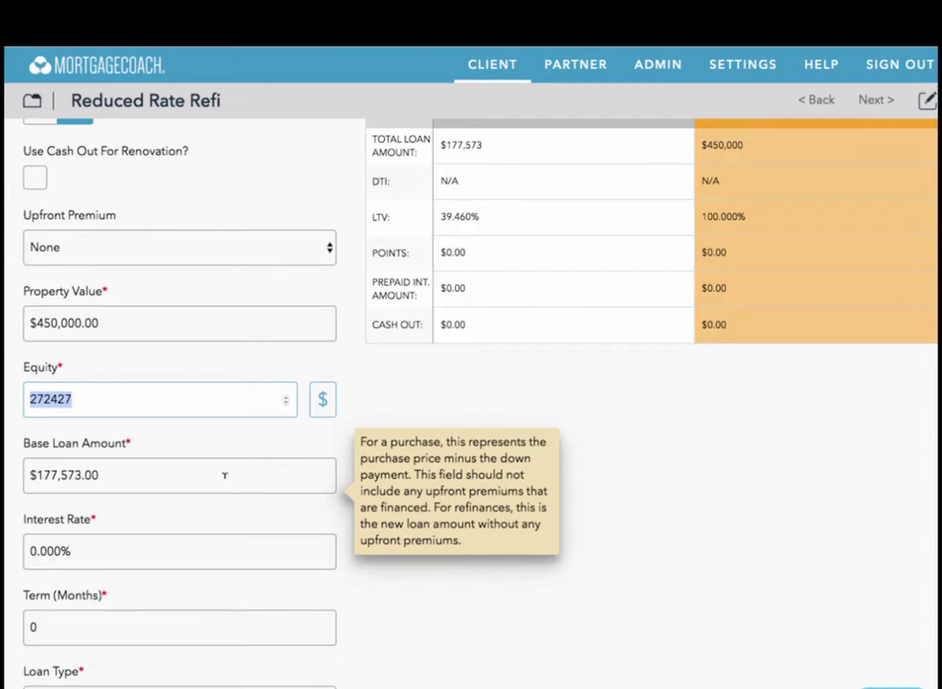
pyautogui.scroll(-1, 224, 475)
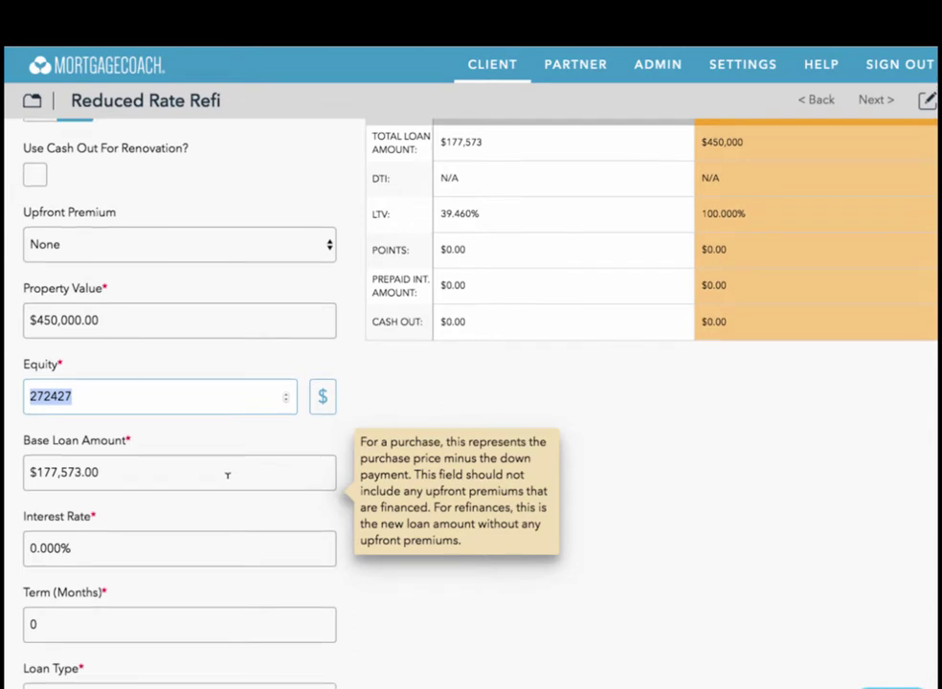
pyautogui.moveTo(33, 471); pyautogui.dragTo(101, 465)
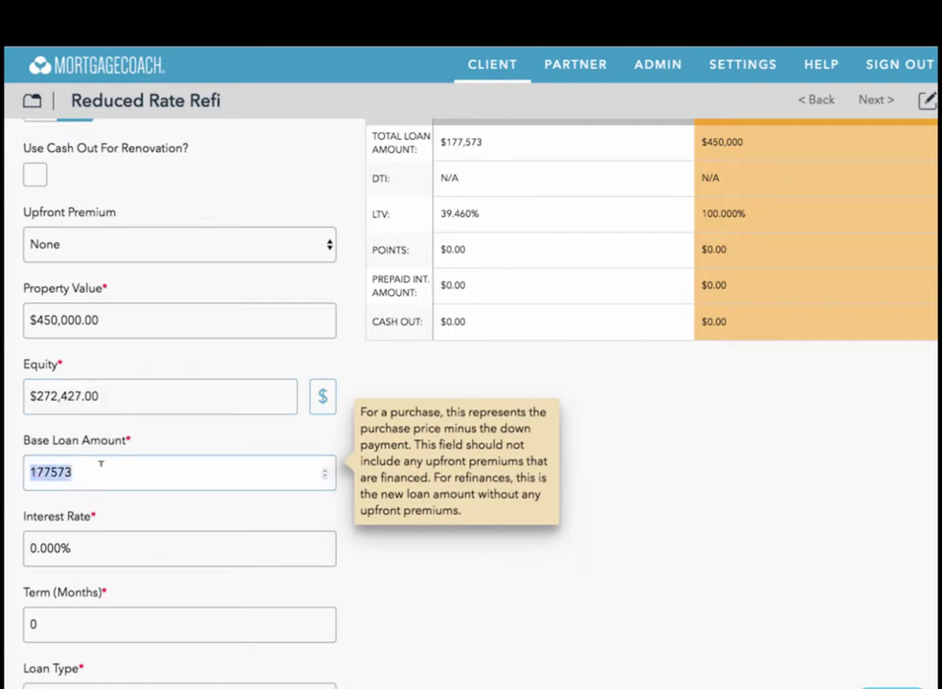
pyautogui.click(161, 442)
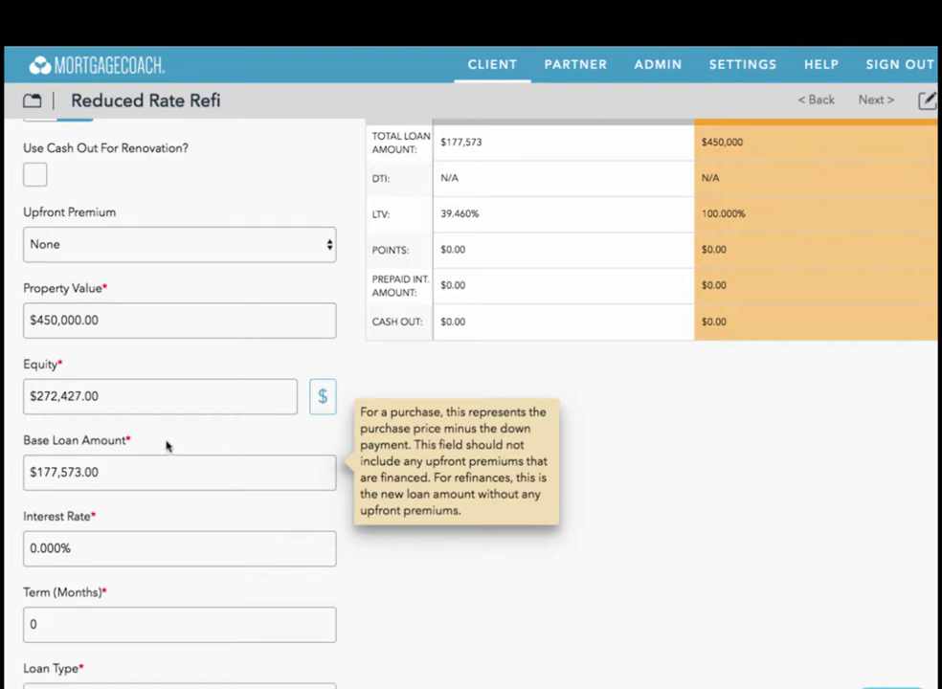
# Set the refinance product's interest rate to 4.125% and its term to 360 months.
pyautogui.moveTo(90, 547)
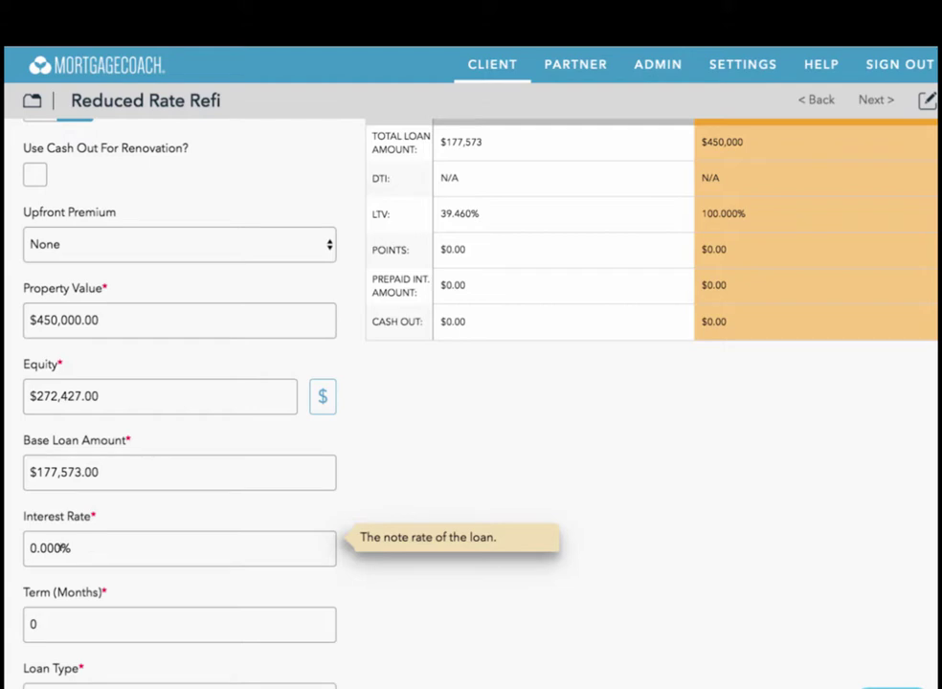
pyautogui.click(60, 548)
pyautogui.write('4.125')
pyautogui.click(74, 615)
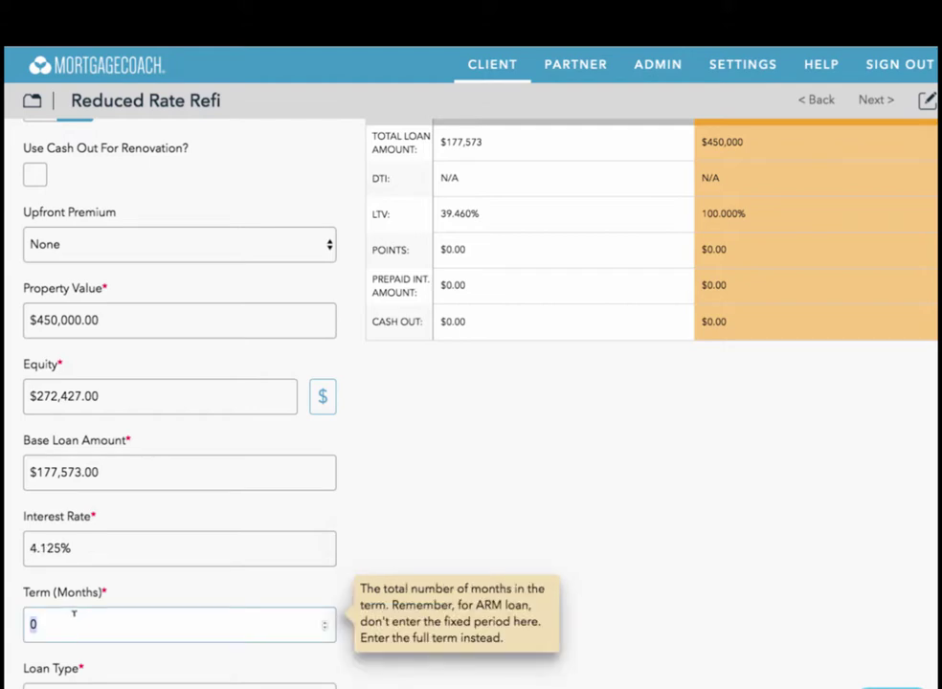
pyautogui.write('360')
# Keep the product's loan type as Fixed and continue to its closing costs.
pyautogui.scroll(-3, 134, 575)
pyautogui.moveTo(134, 554)
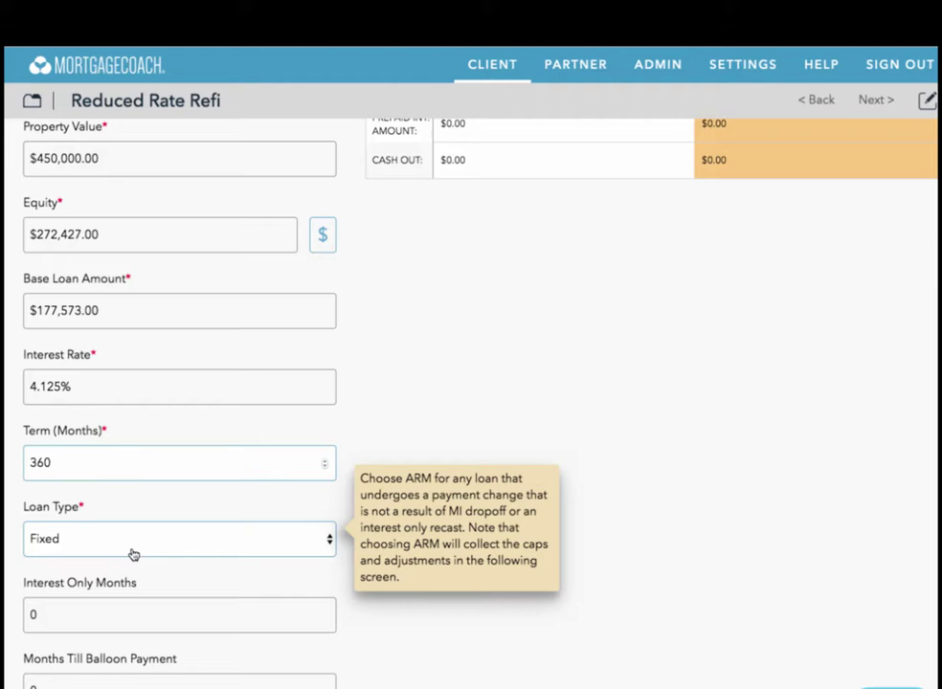
pyautogui.click(313, 540)
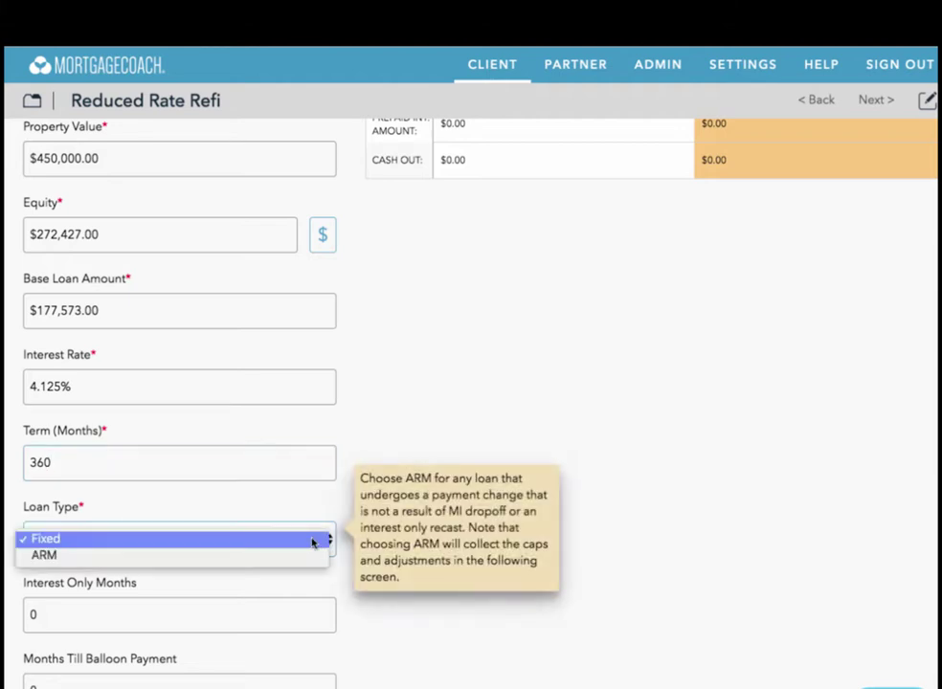
pyautogui.click(312, 541)
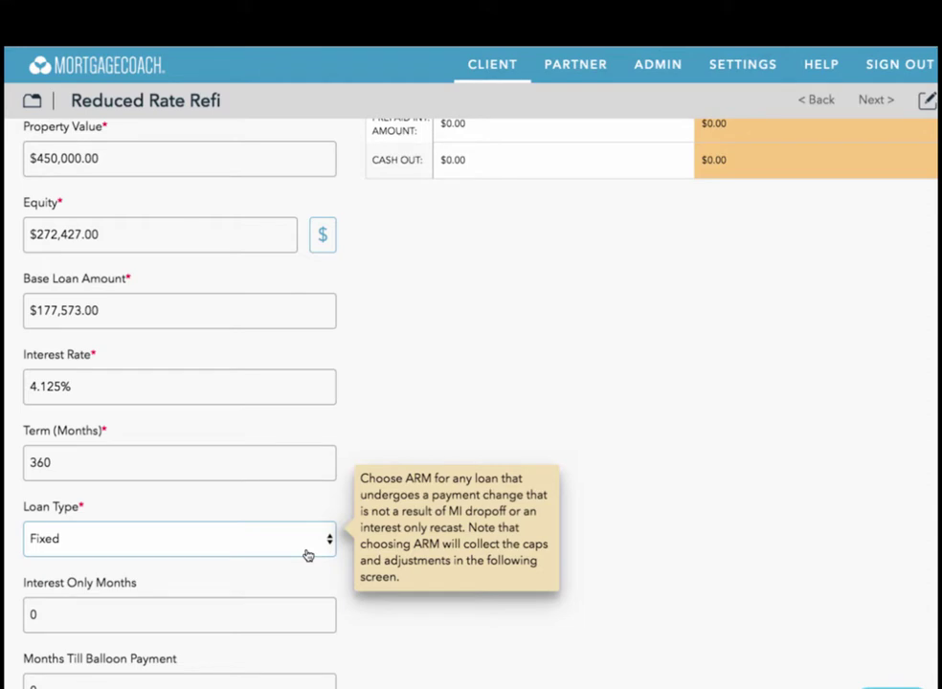
pyautogui.scroll(-3, 256, 623)
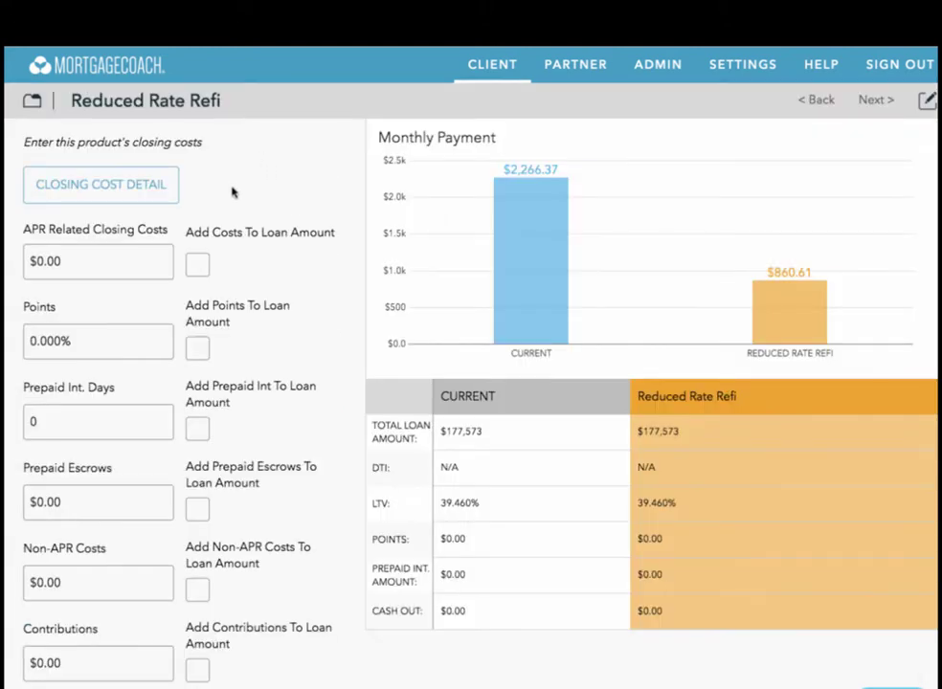
# Load the "Fee - Conv 30YR FX REFI" template in the closing cost details and apply its fees to the loan.
pyautogui.click(142, 187)
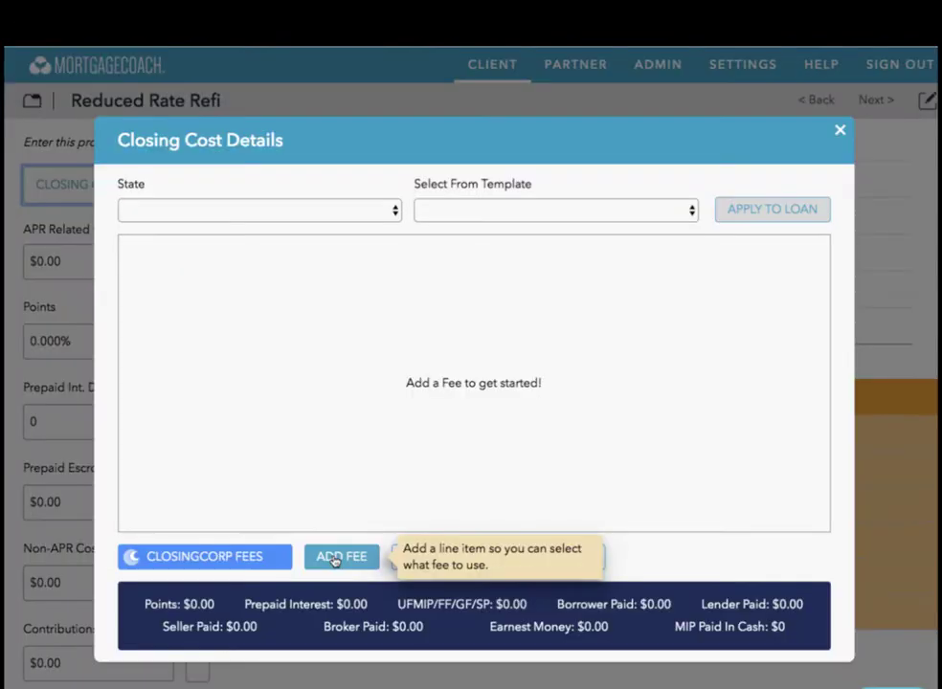
pyautogui.click(337, 557)
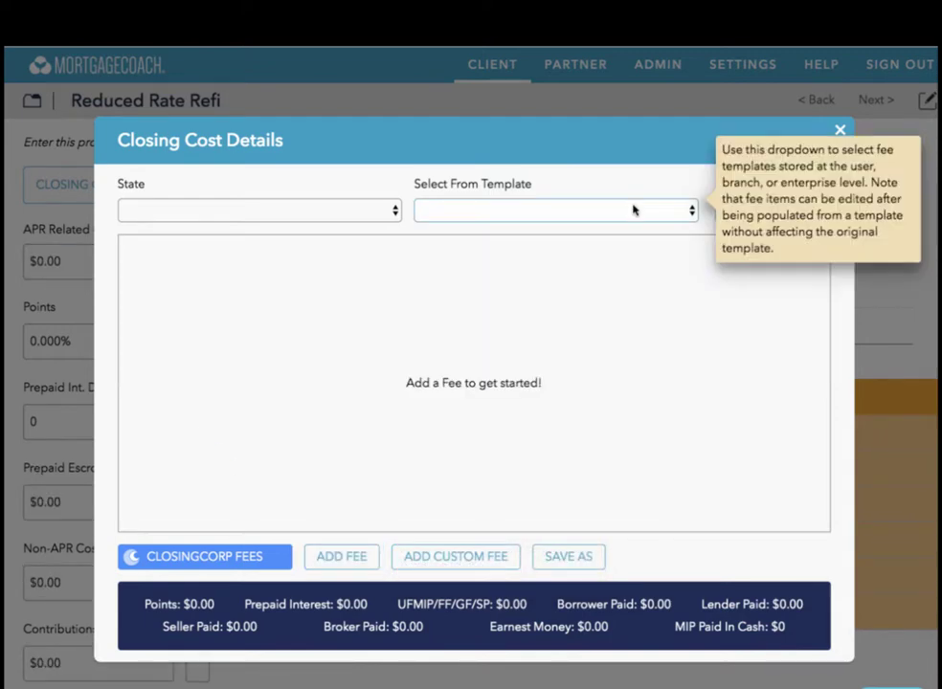
pyautogui.click(634, 209)
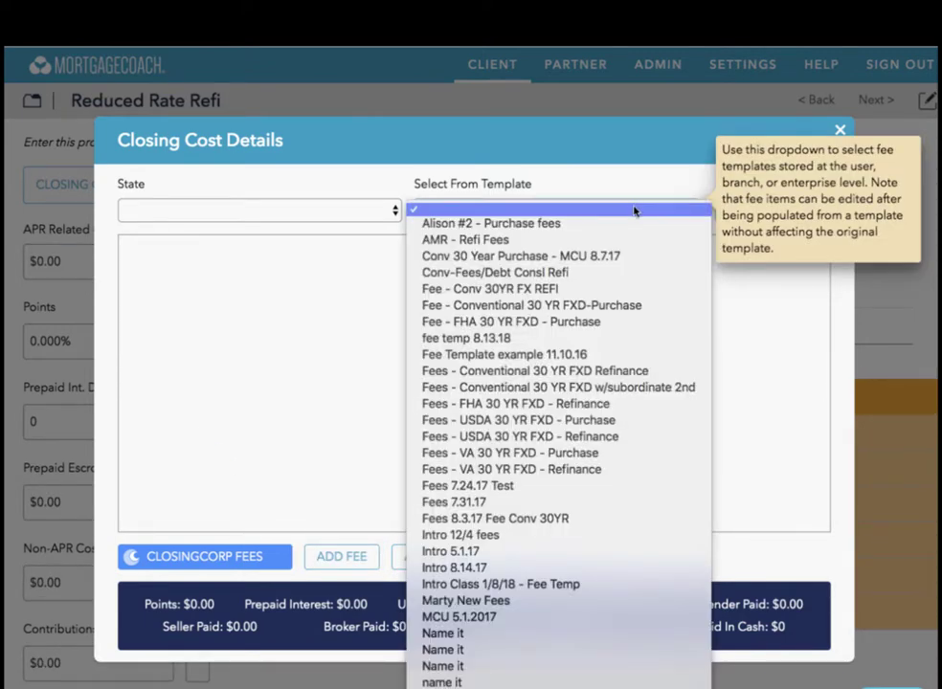
pyautogui.click(489, 289)
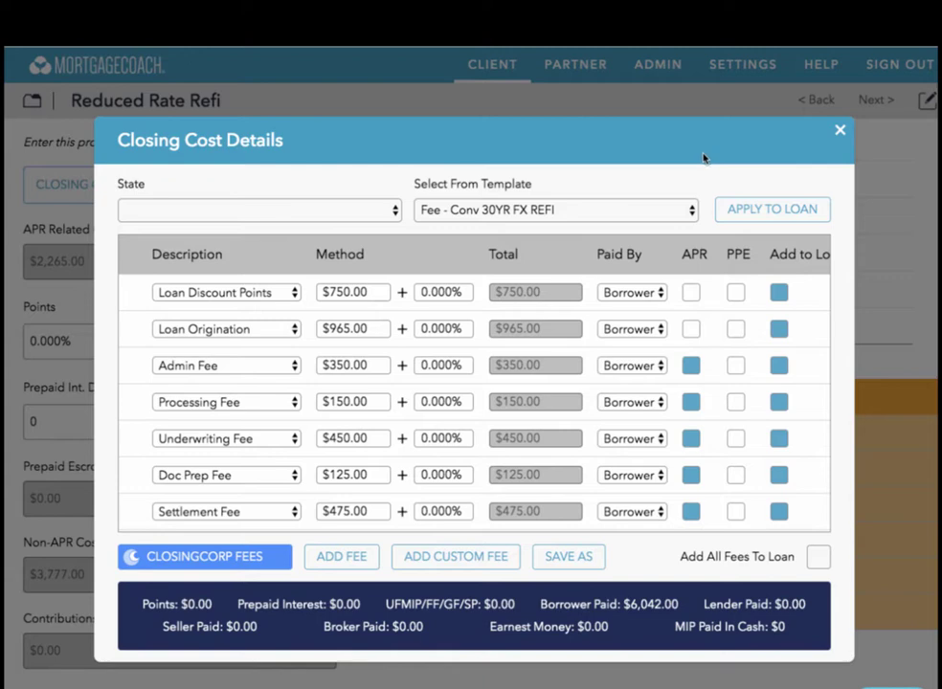
pyautogui.moveTo(688, 211)
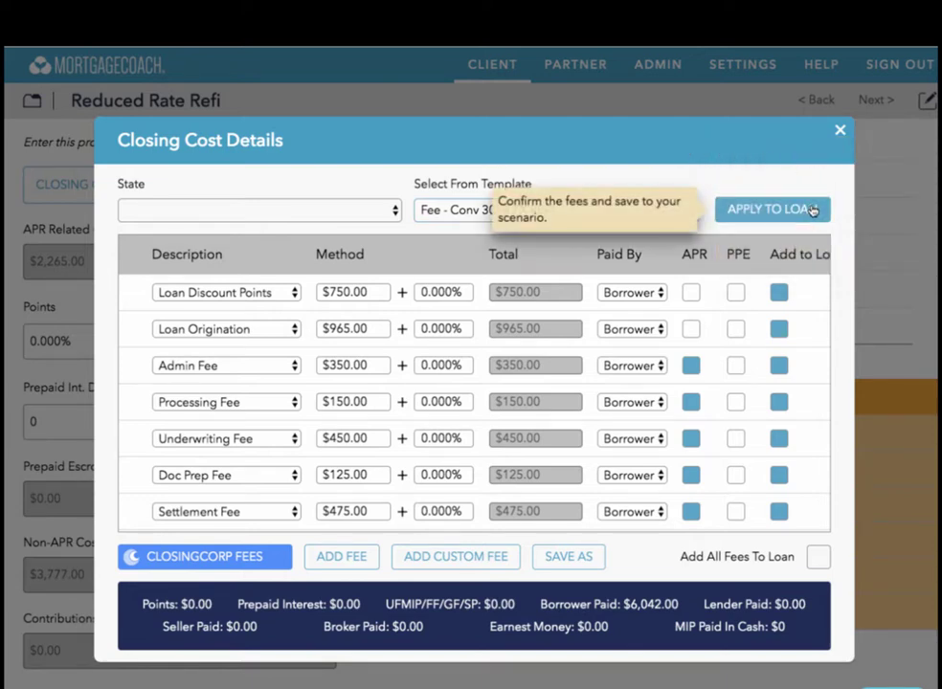
pyautogui.click(812, 210)
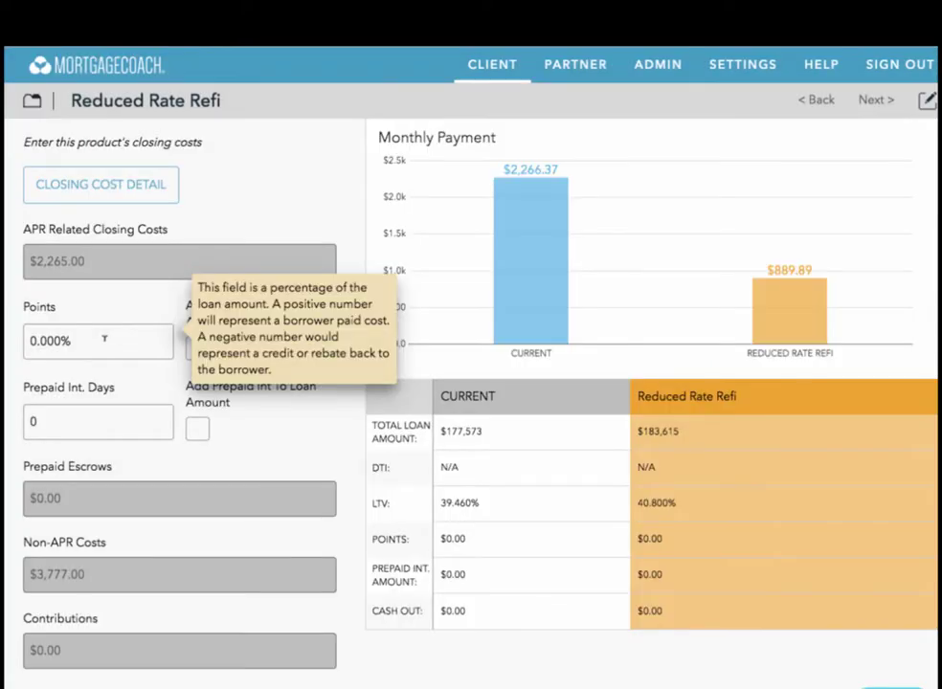
# Set the prepaid interest to 10 days, add it to the loan amount, and continue to the monthly costs.
pyautogui.click(77, 417)
pyautogui.write('10')
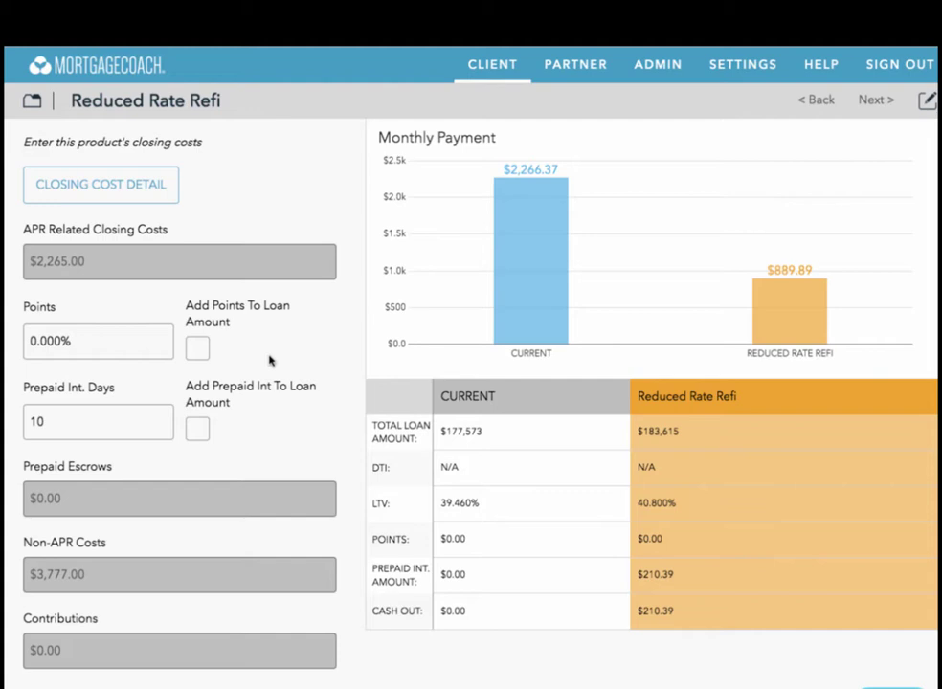
pyautogui.click(201, 434)
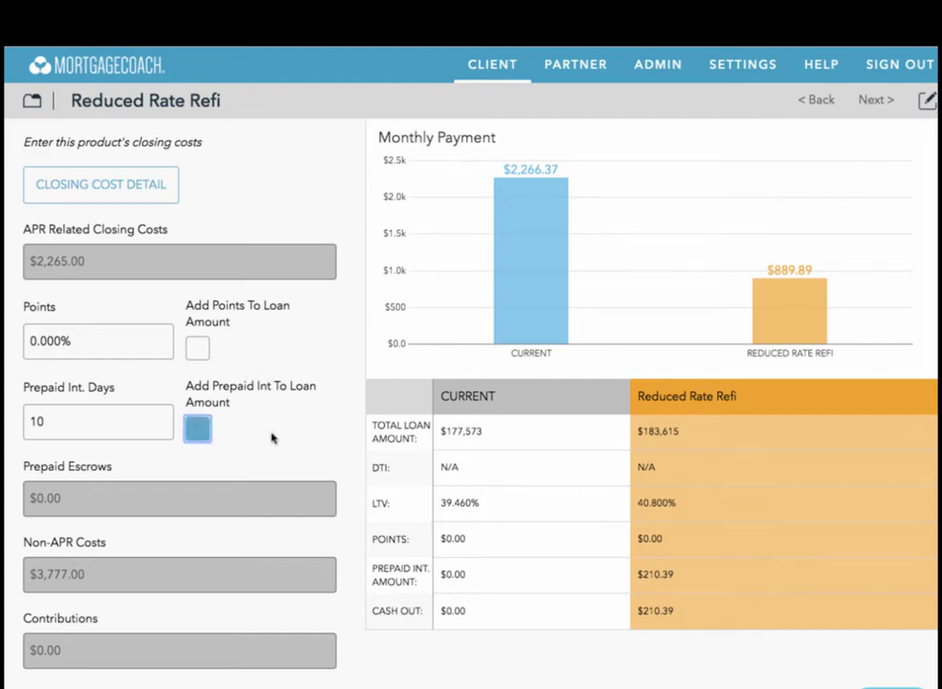
pyautogui.scroll(-2, 272, 439)
pyautogui.click(132, 686)
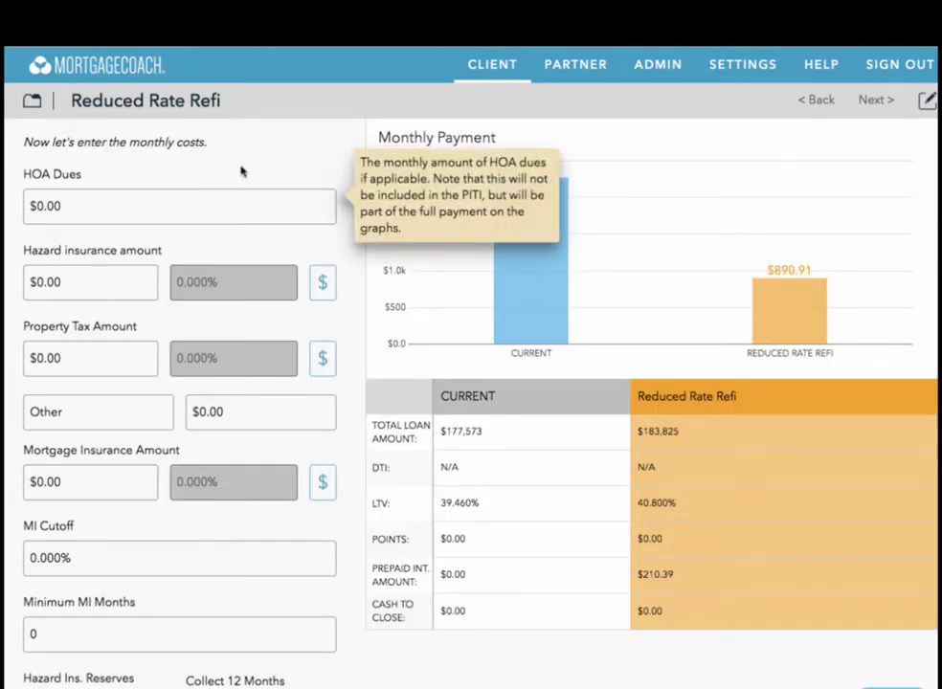
# Set the refinance product's monthly hazard insurance to $100 and its property tax to $350.
pyautogui.click(84, 278)
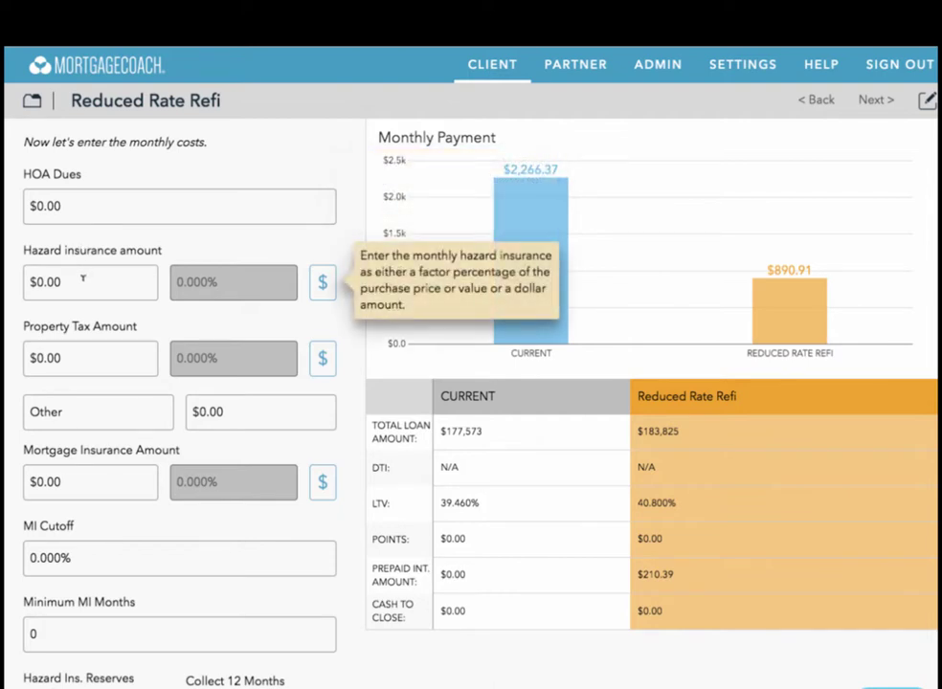
pyautogui.click(75, 355)
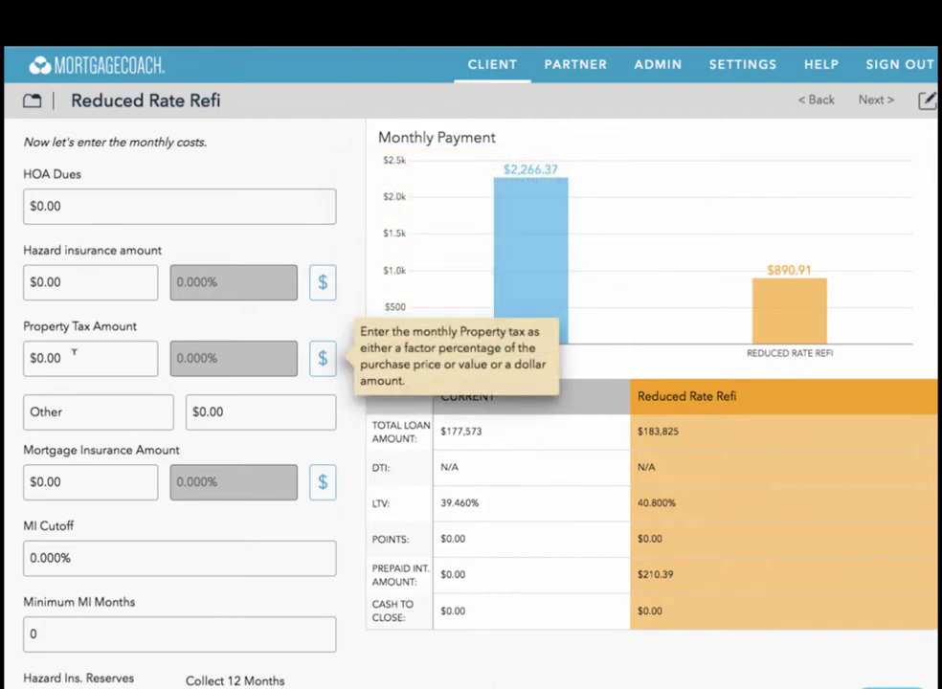
pyautogui.click(57, 272)
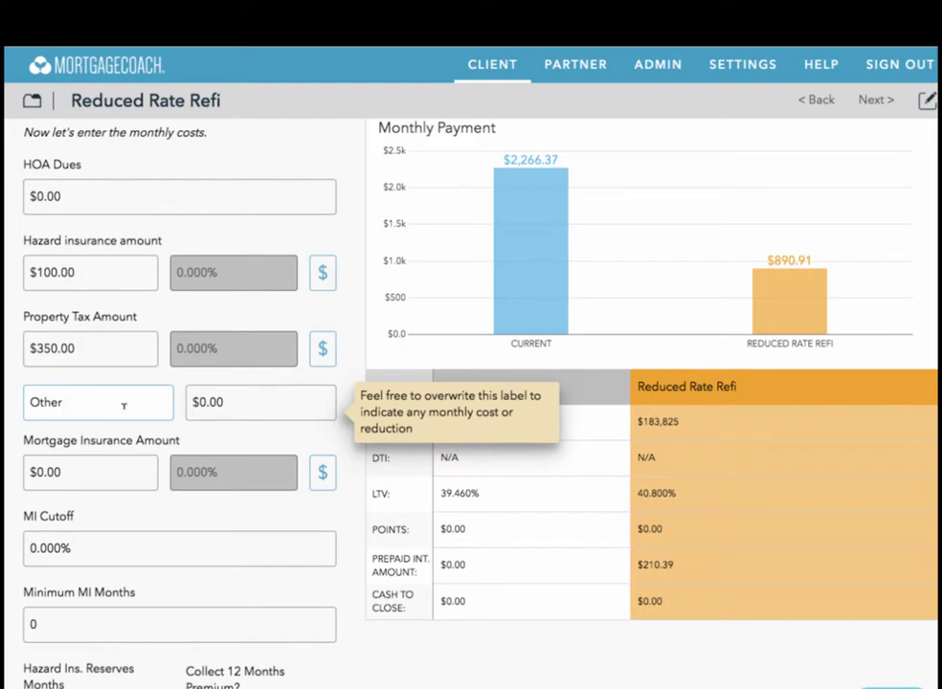
pyautogui.click(99, 448)
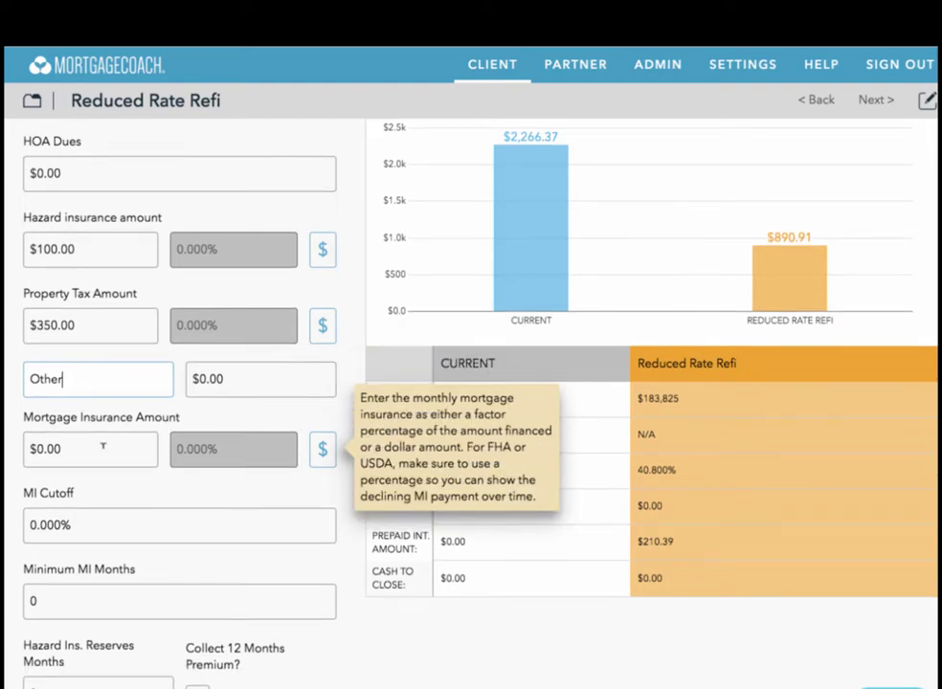
# Set hazard insurance reserves to 2 months and tax reserves to 4 months without a second lien, and continue to the analysis page.
pyautogui.scroll(-1, 103, 447)
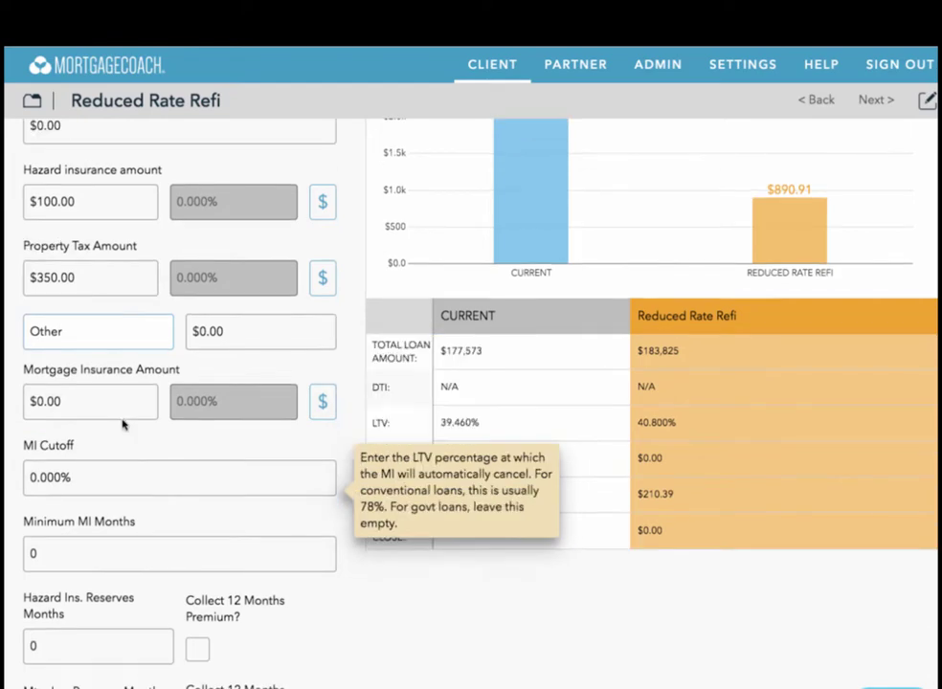
pyautogui.scroll(-2, 105, 536)
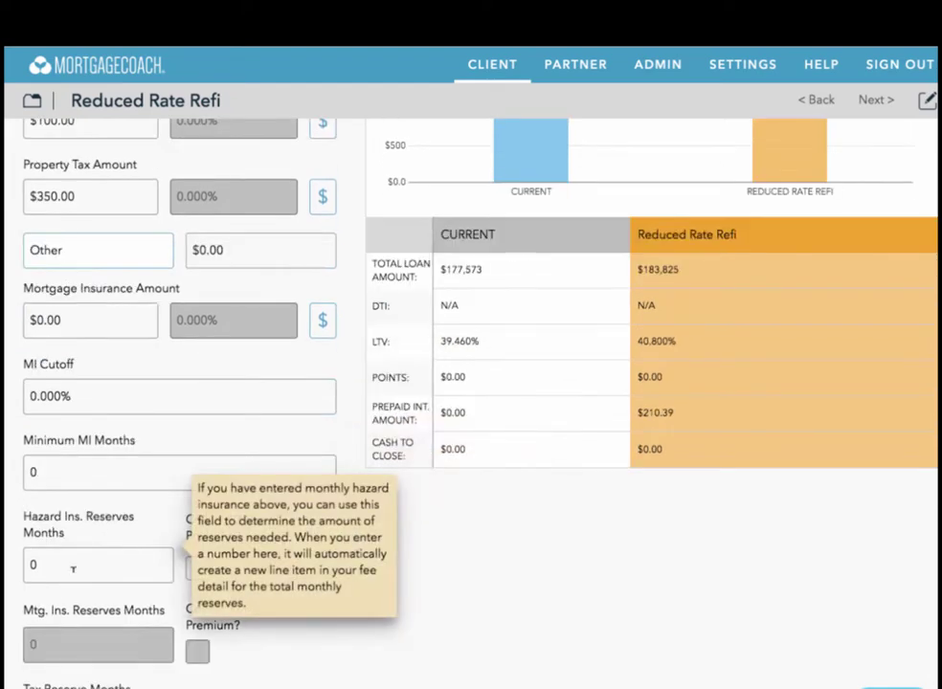
pyautogui.click(68, 566)
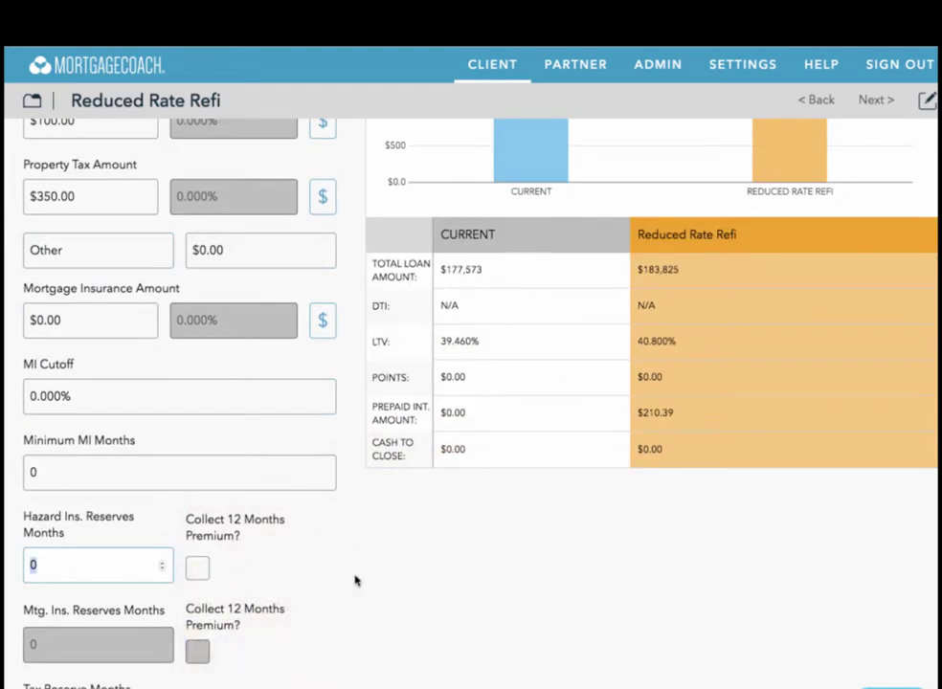
pyautogui.write('2')
pyautogui.scroll(-3, 280, 570)
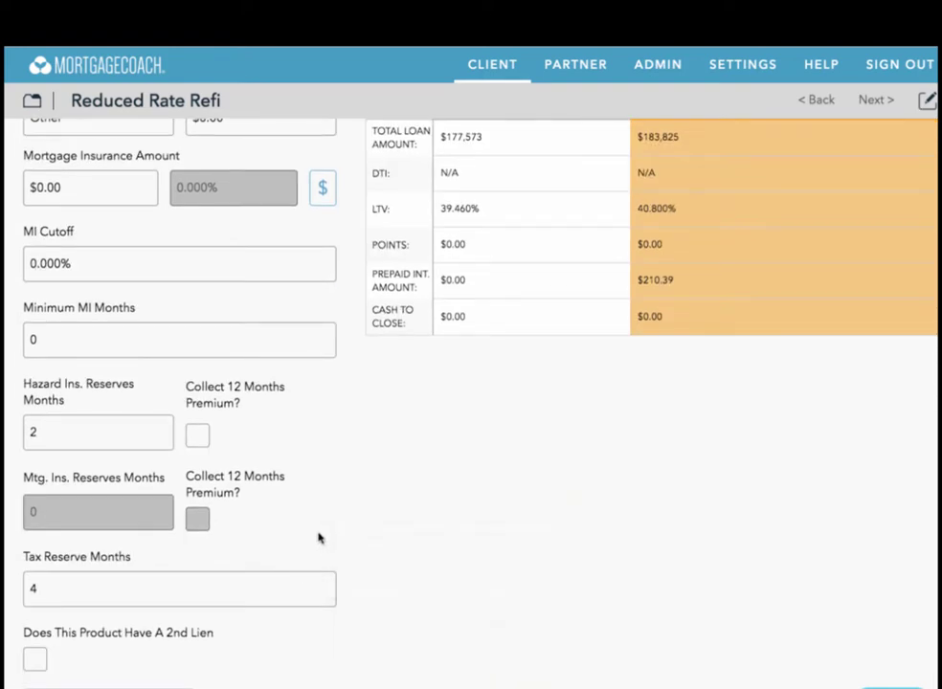
pyautogui.moveTo(107, 666)
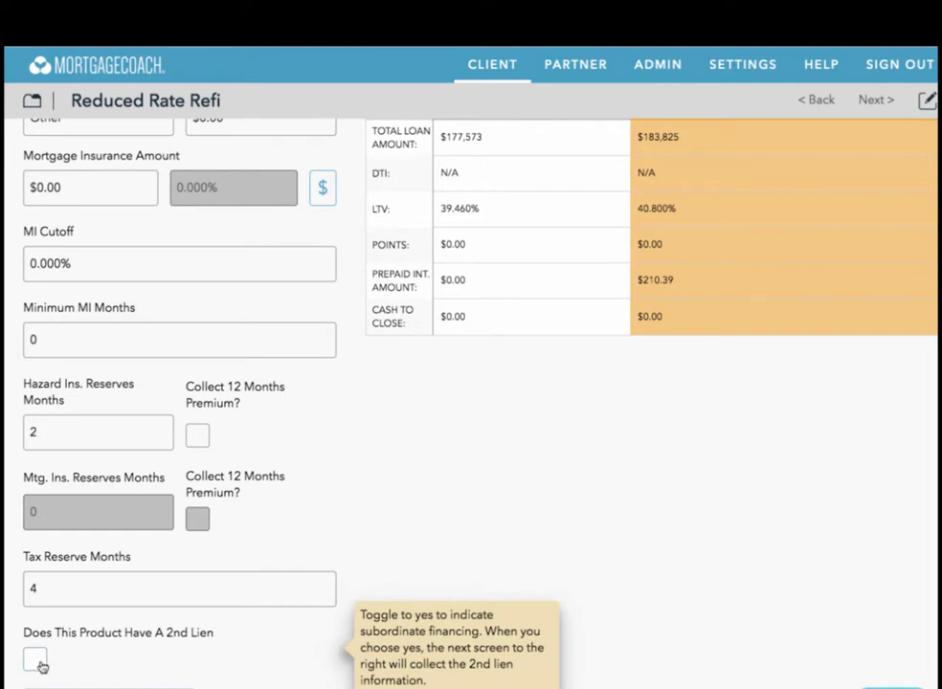
pyautogui.scroll(-3, 40, 666)
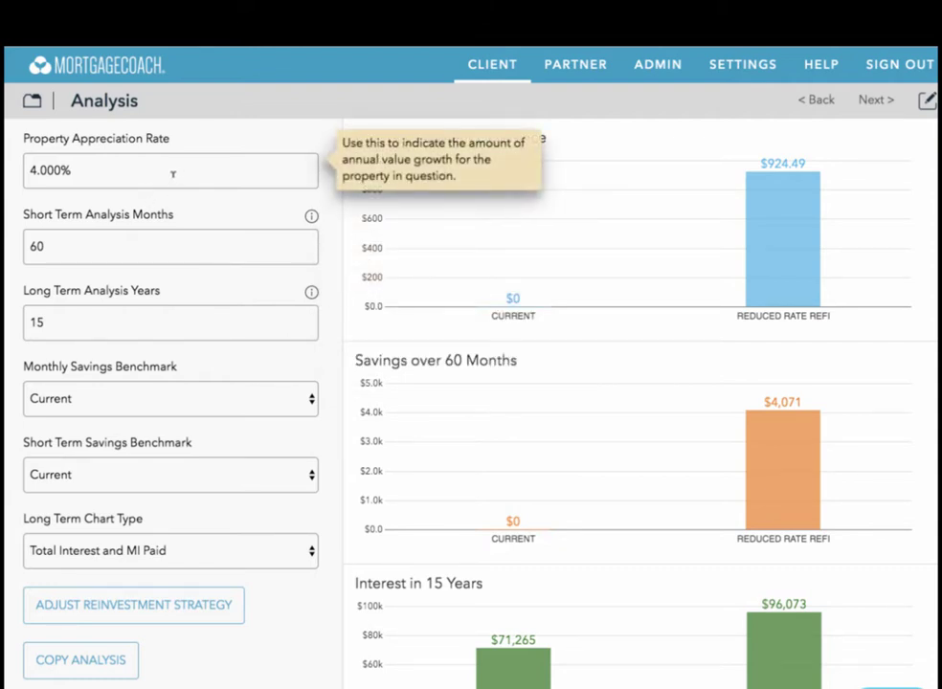
# Set the property appreciation rate to 4%.
pyautogui.click(143, 174)
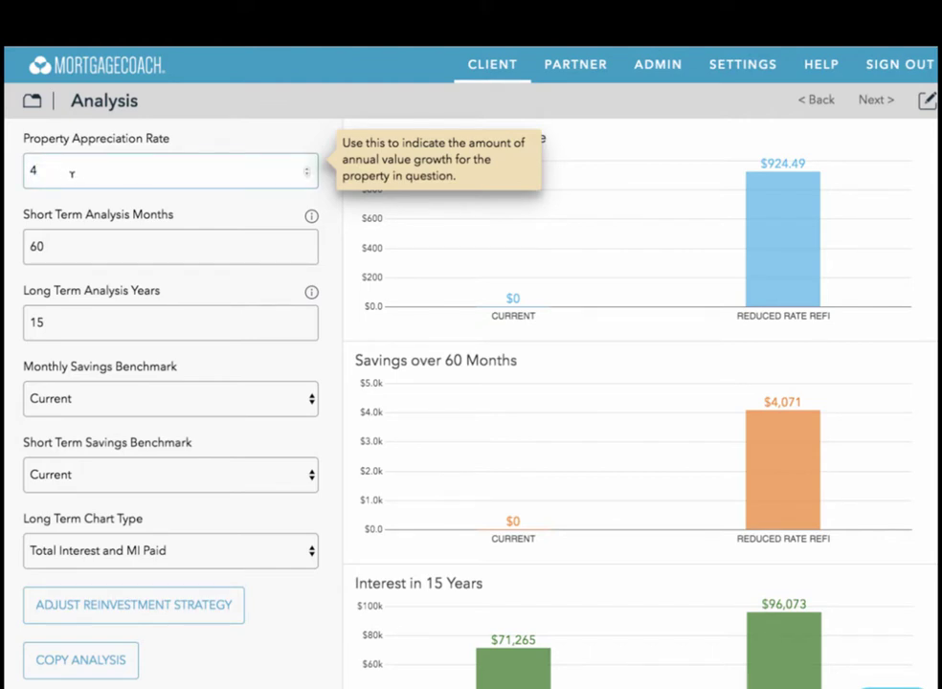
pyautogui.click(215, 221)
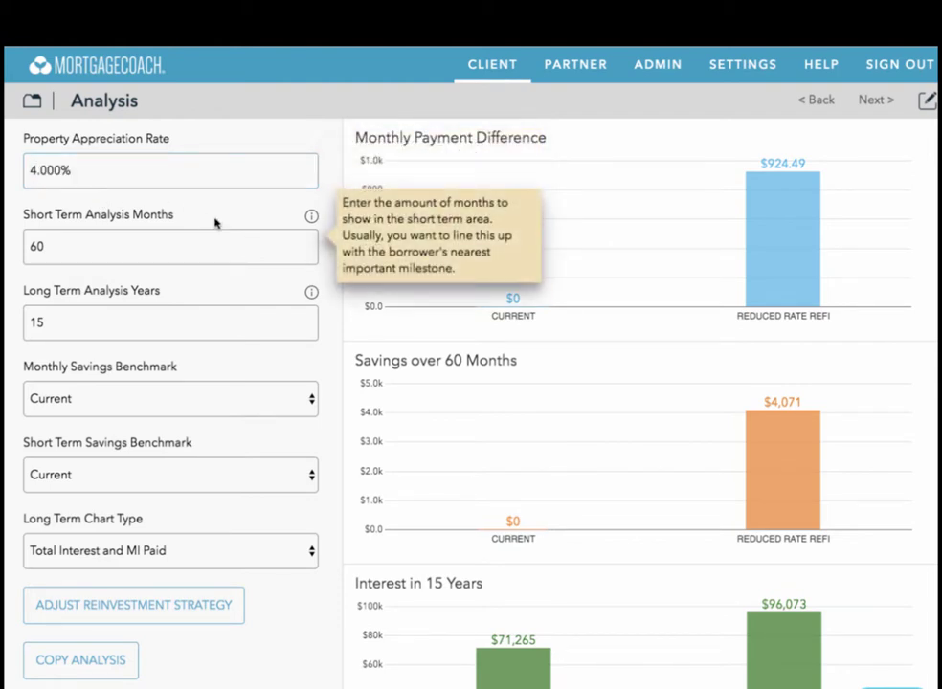
# Lower the short-term analysis period to 47 months.
pyautogui.click(151, 240)
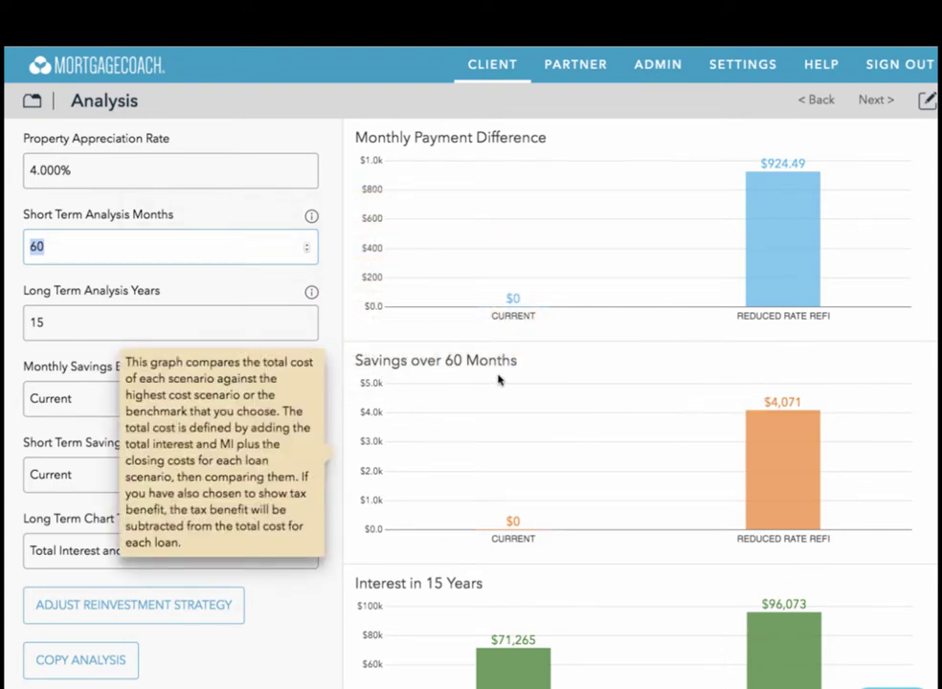
pyautogui.click(308, 251)
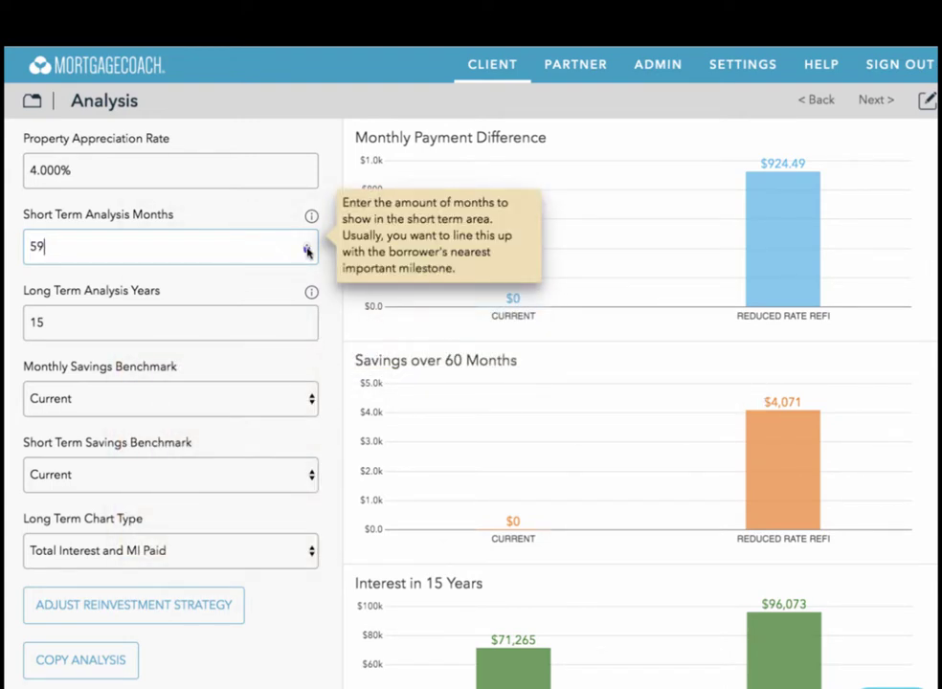
pyautogui.click(307, 250)
pyautogui.doubleClick(307, 251)
pyautogui.click(307, 250)
pyautogui.doubleClick(308, 251)
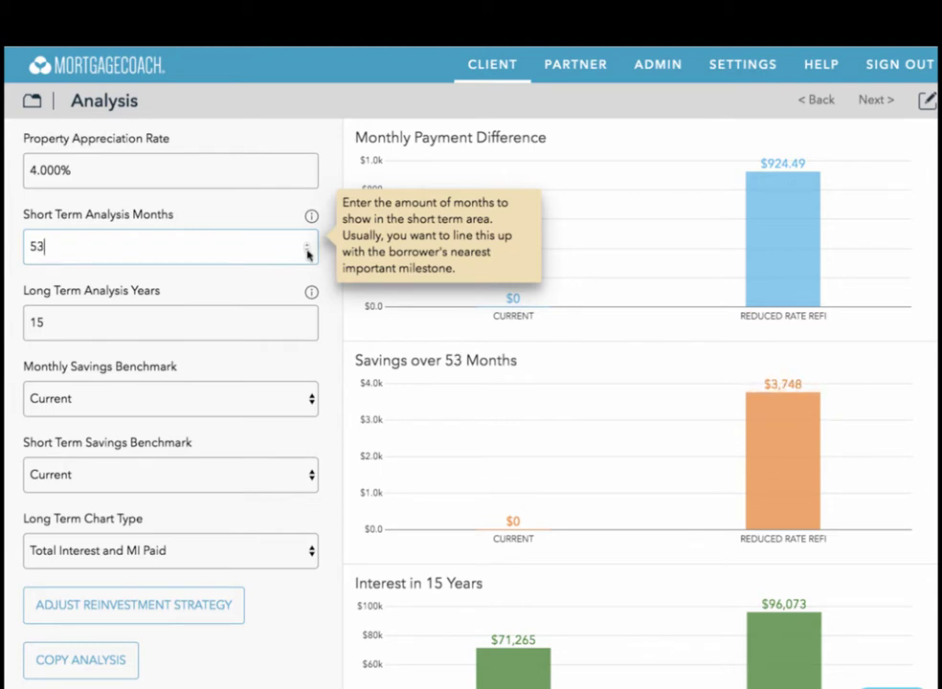
pyautogui.doubleClick(307, 251)
pyautogui.doubleClick(307, 251)
pyautogui.doubleClick(308, 251)
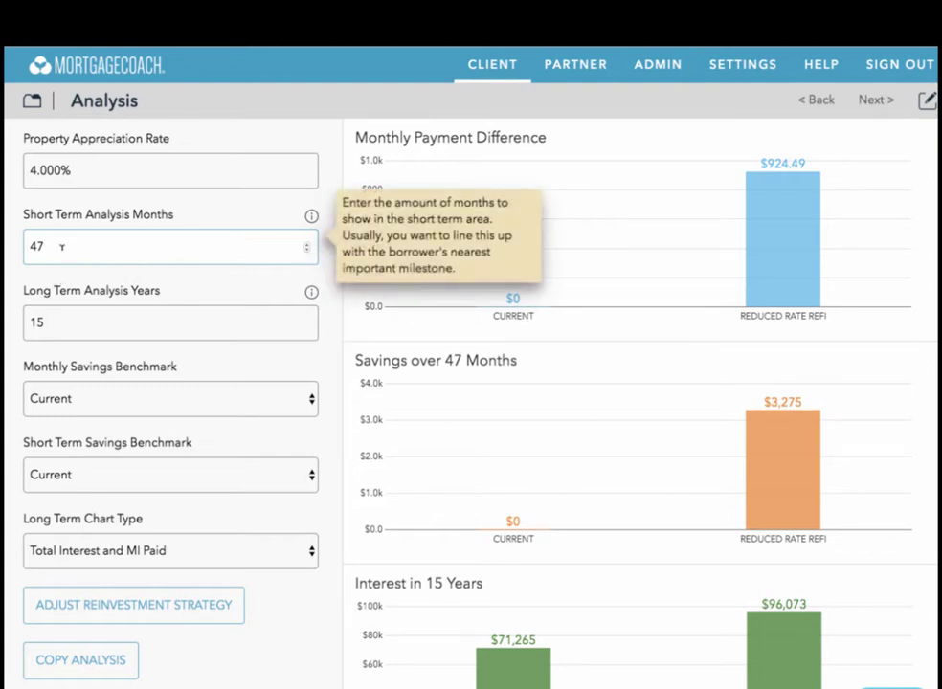
# Set the short-term analysis period to 60 months and review the savings and long-term interest charts.
pyautogui.moveTo(67, 246); pyautogui.dragTo(13, 290)
pyautogui.write('60')
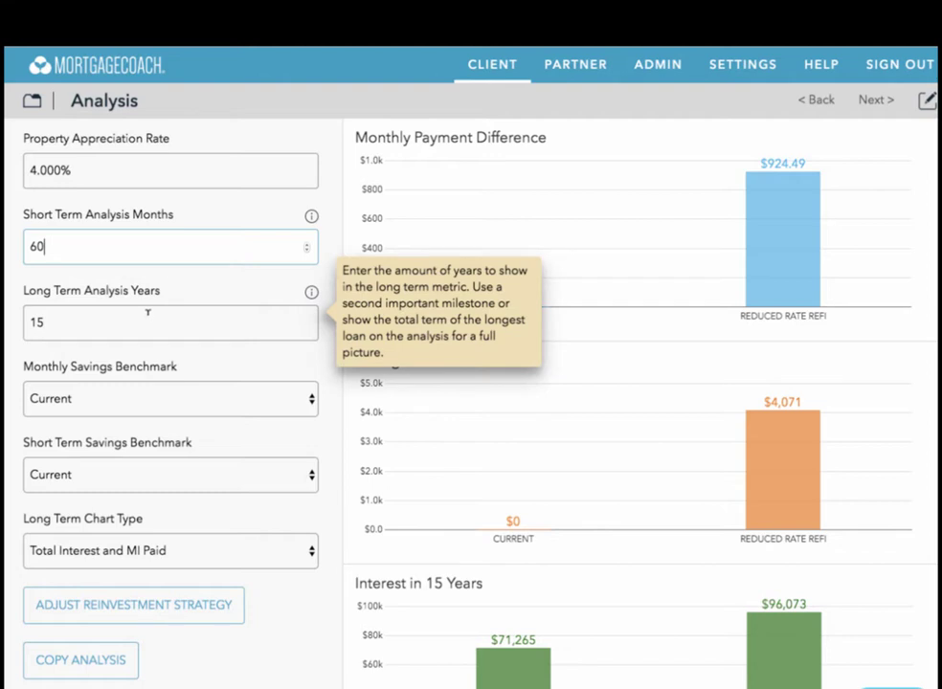
pyautogui.press('Tab')
pyautogui.moveTo(316, 366)
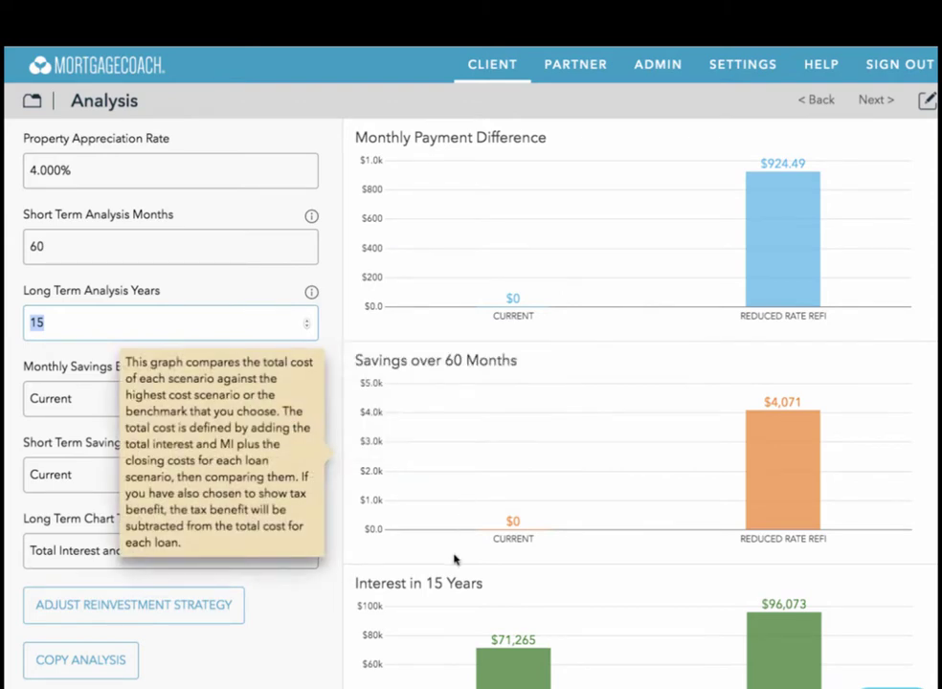
pyautogui.scroll(-3, 458, 550)
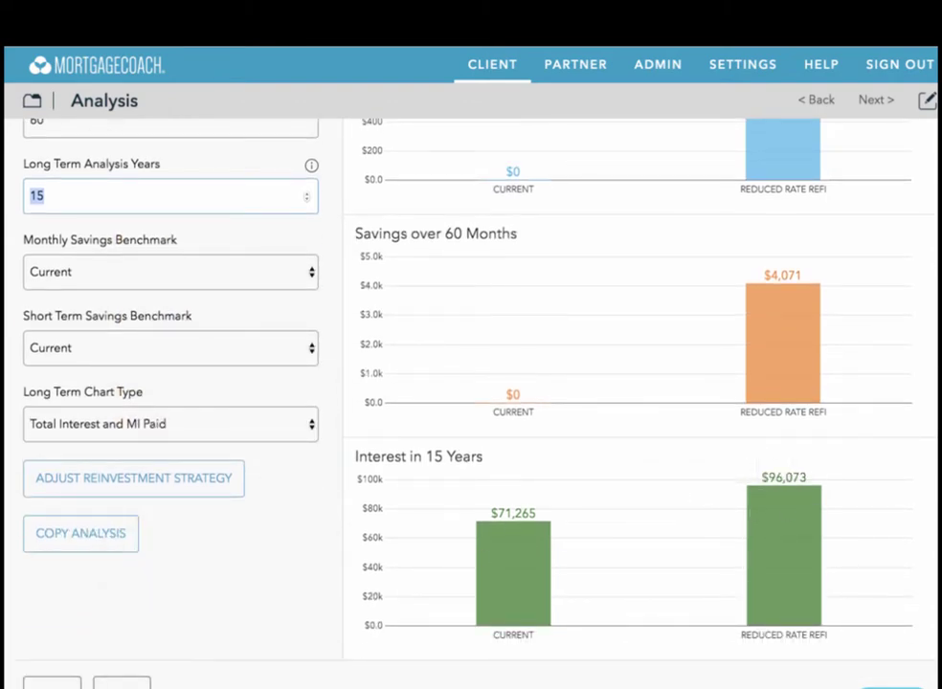
pyautogui.scroll(2, 78, 194)
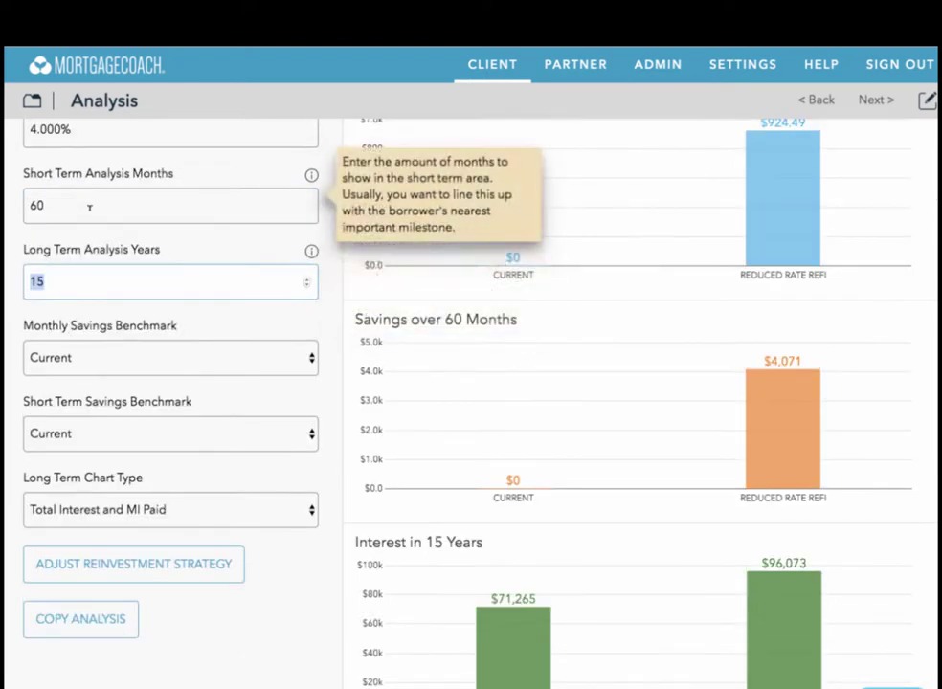
# Examine the guidance for the long-term years and monthly savings benchmark settings, and the monthly payment difference and 60-month savings charts.
pyautogui.moveTo(91, 264)
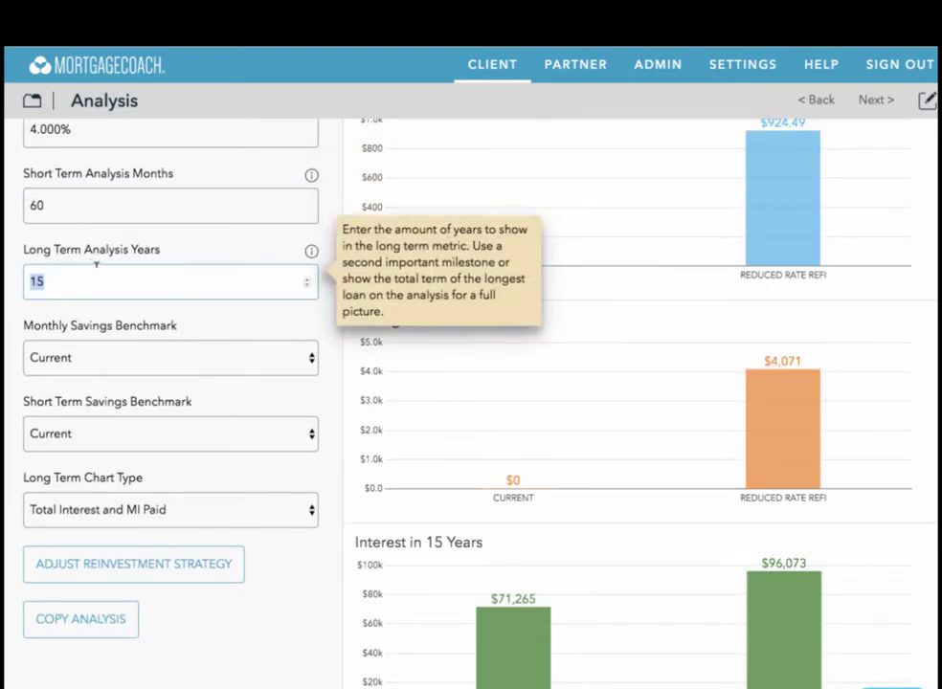
pyautogui.moveTo(64, 343)
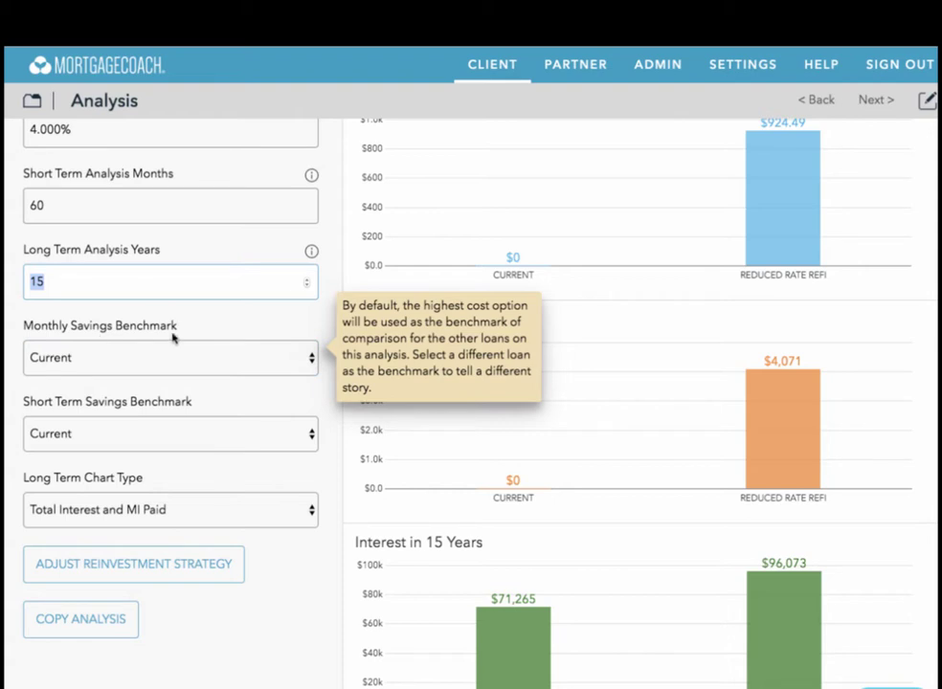
pyautogui.scroll(1, 316, 321)
pyautogui.moveTo(441, 250)
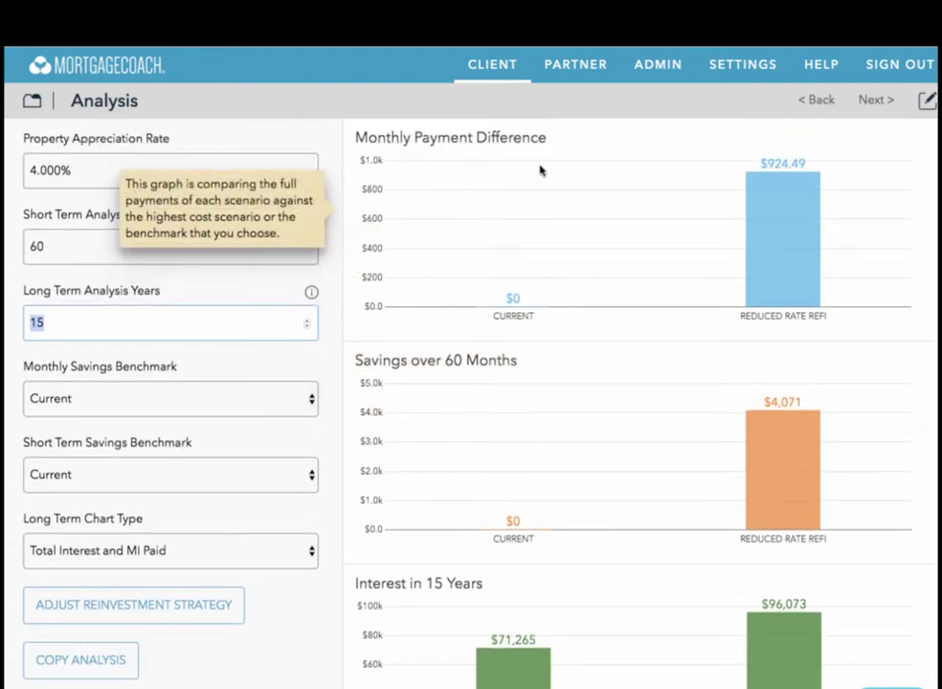
pyautogui.moveTo(780, 364)
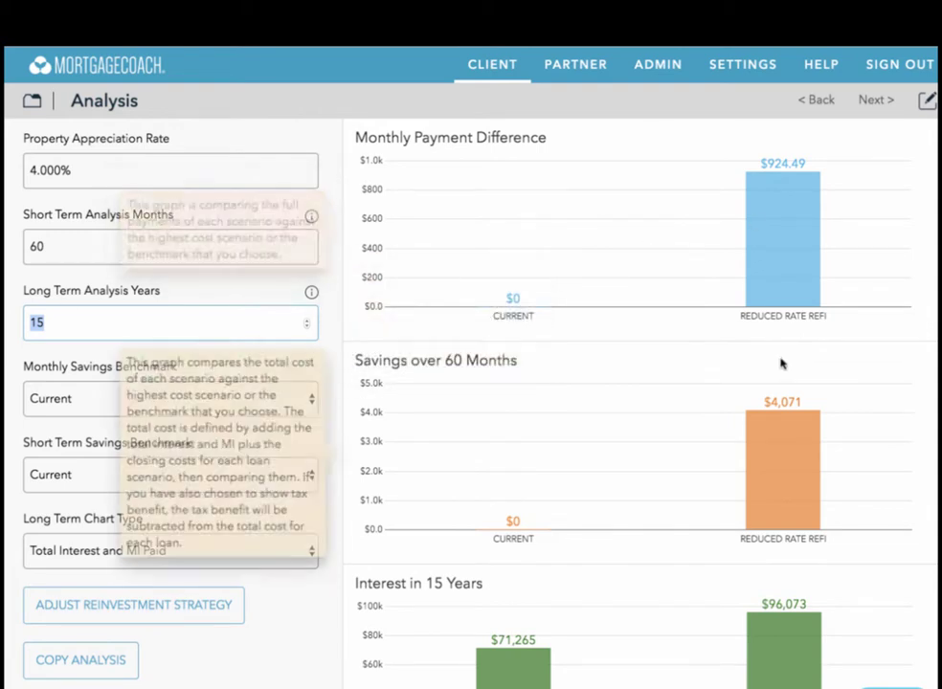
pyautogui.moveTo(752, 347)
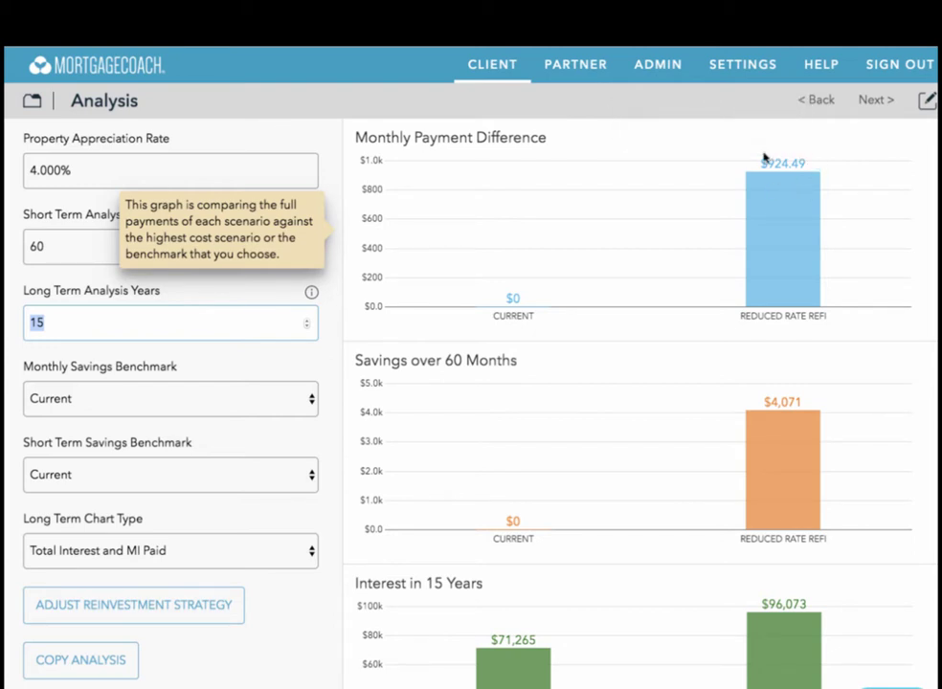
pyautogui.moveTo(768, 171)
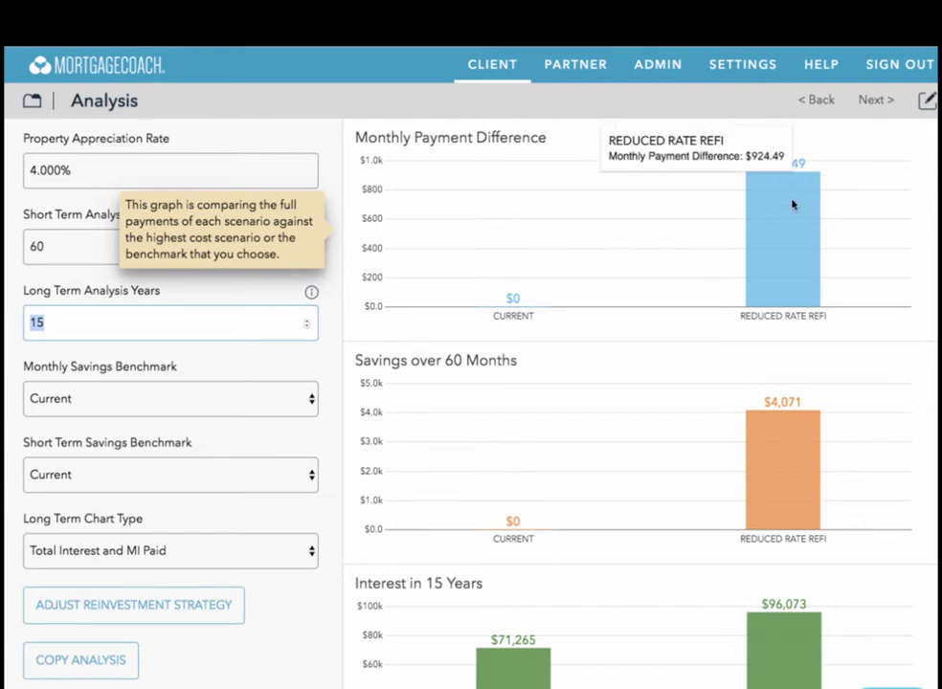
# Check the available short-term savings benchmark options and keep Current selected.
pyautogui.scroll(-1, 42, 436)
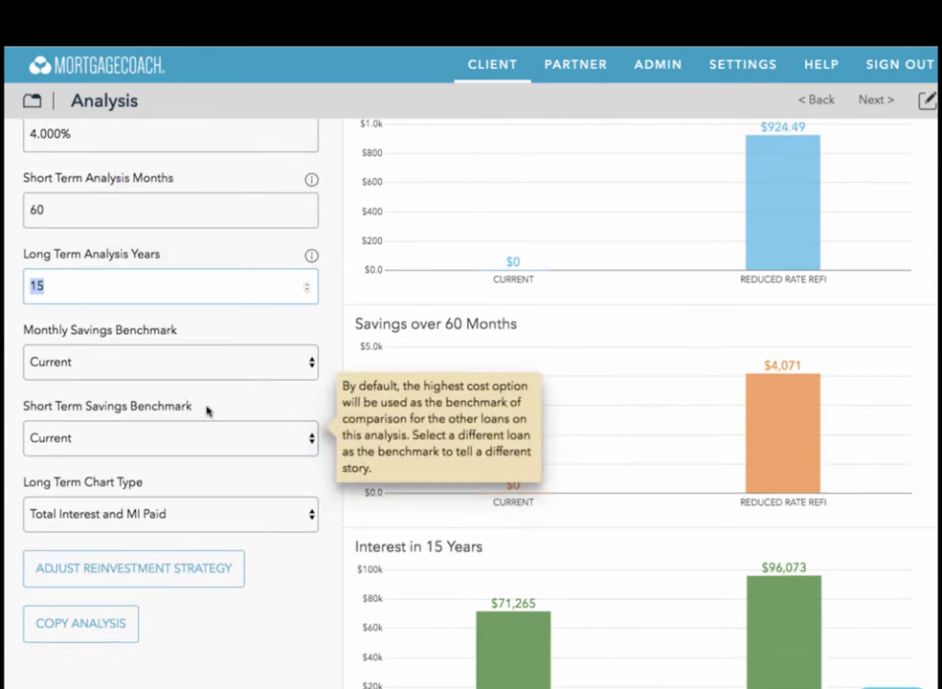
pyautogui.moveTo(225, 450)
pyautogui.click(312, 444)
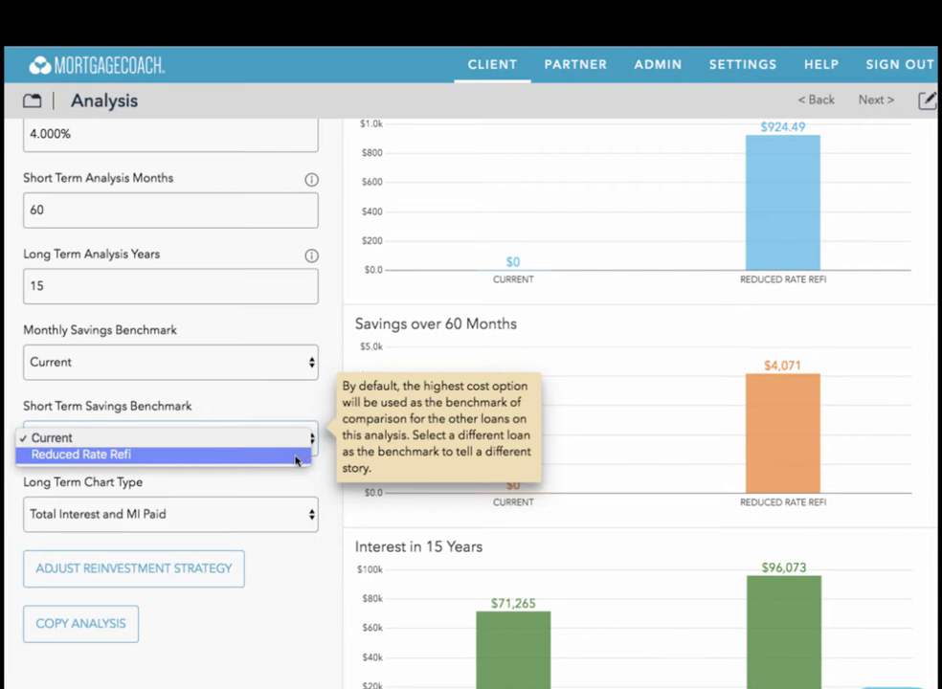
pyautogui.click(292, 439)
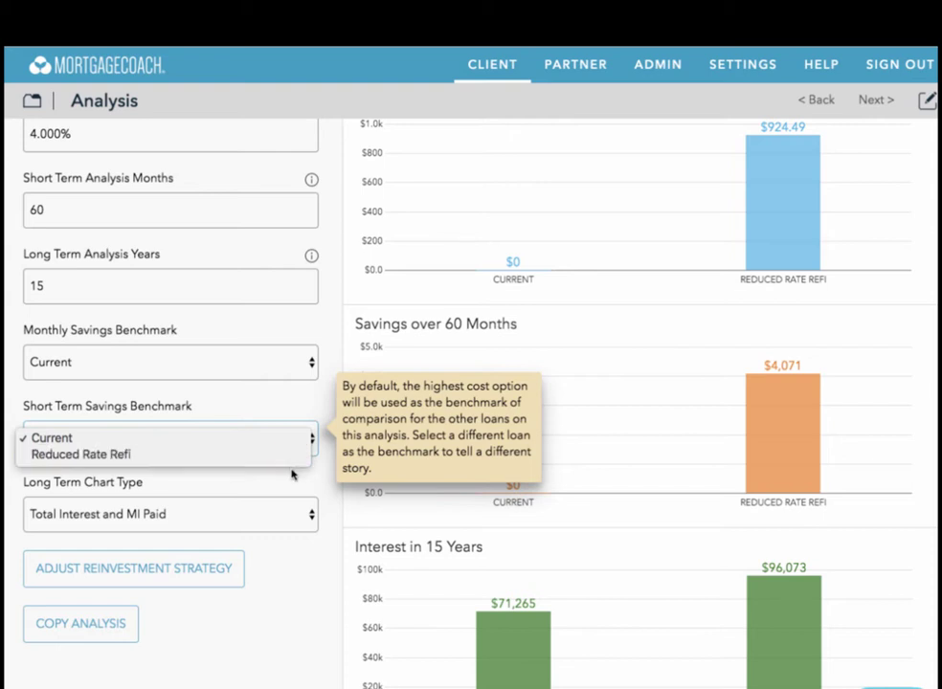
# Try the long-term chart as Total Principal Paid and Total Net Worth, ending on Total Interest and MI Paid.
pyautogui.scroll(-2, 290, 483)
pyautogui.scroll(-1, 283, 488)
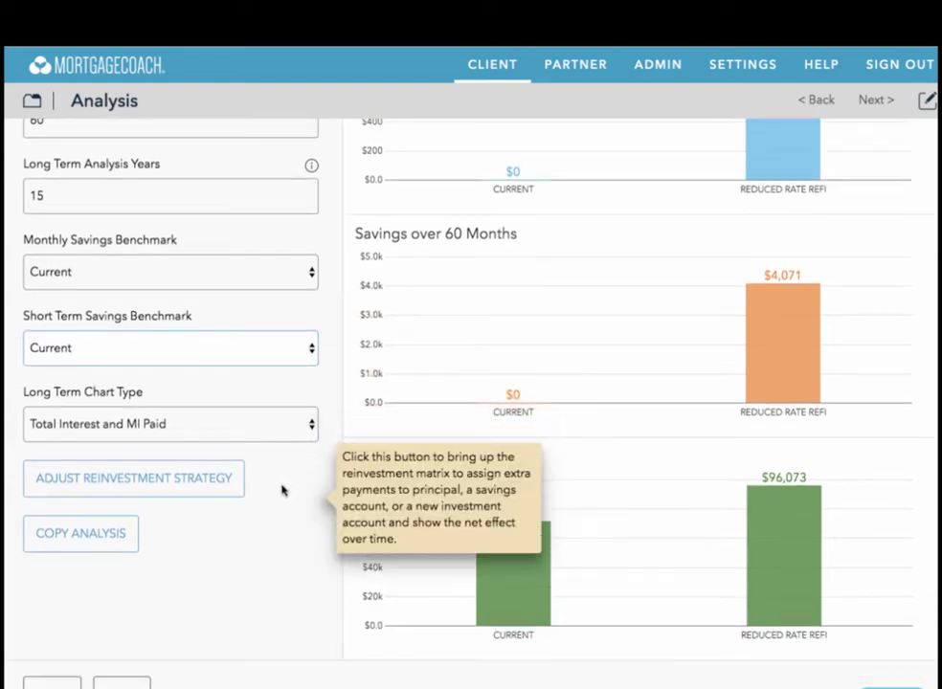
pyautogui.moveTo(24, 406)
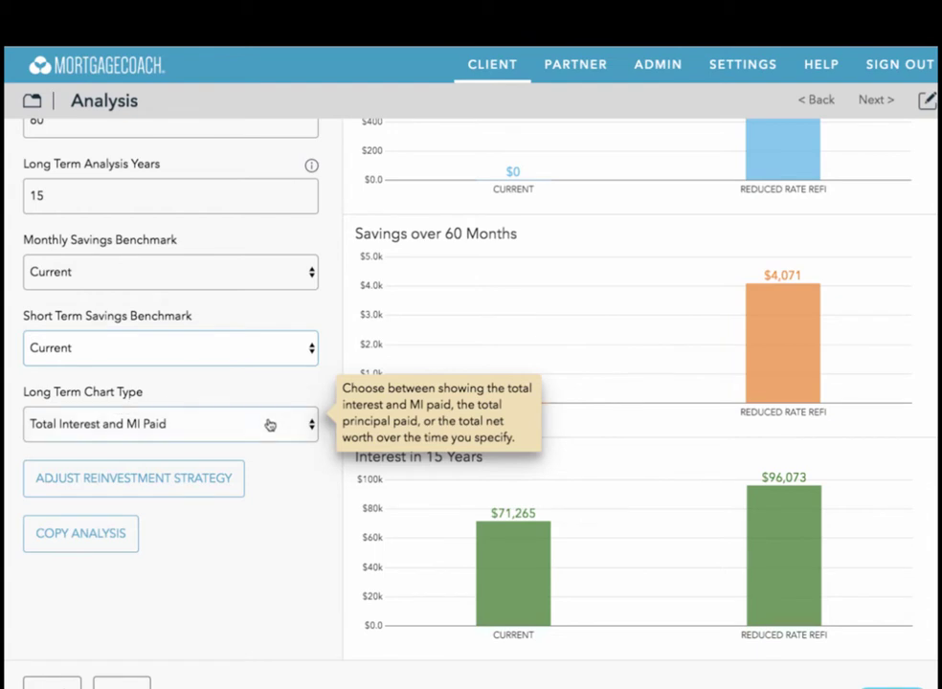
pyautogui.click(311, 431)
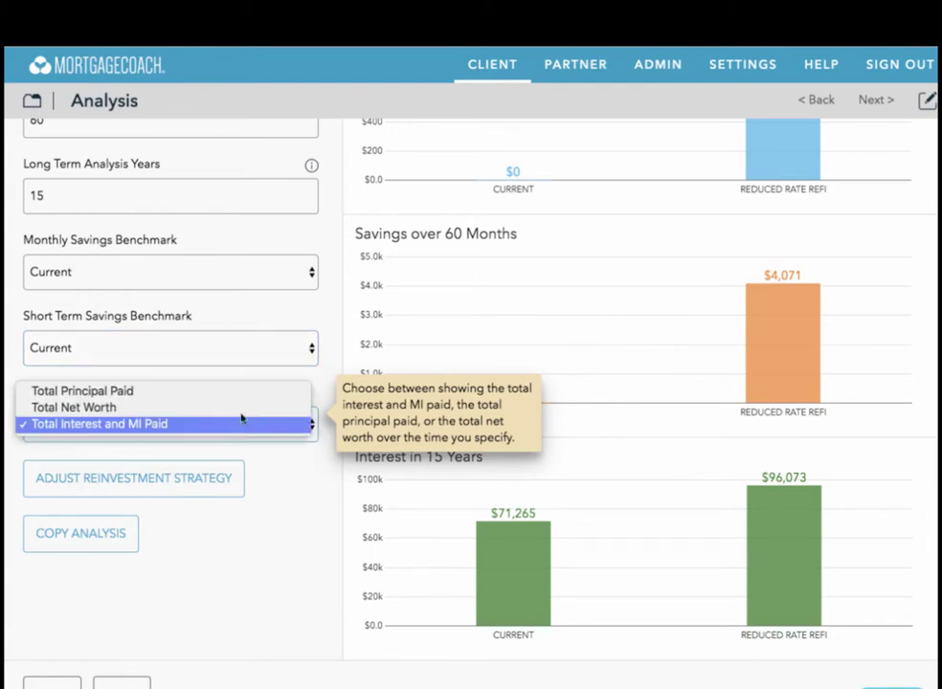
pyautogui.click(206, 396)
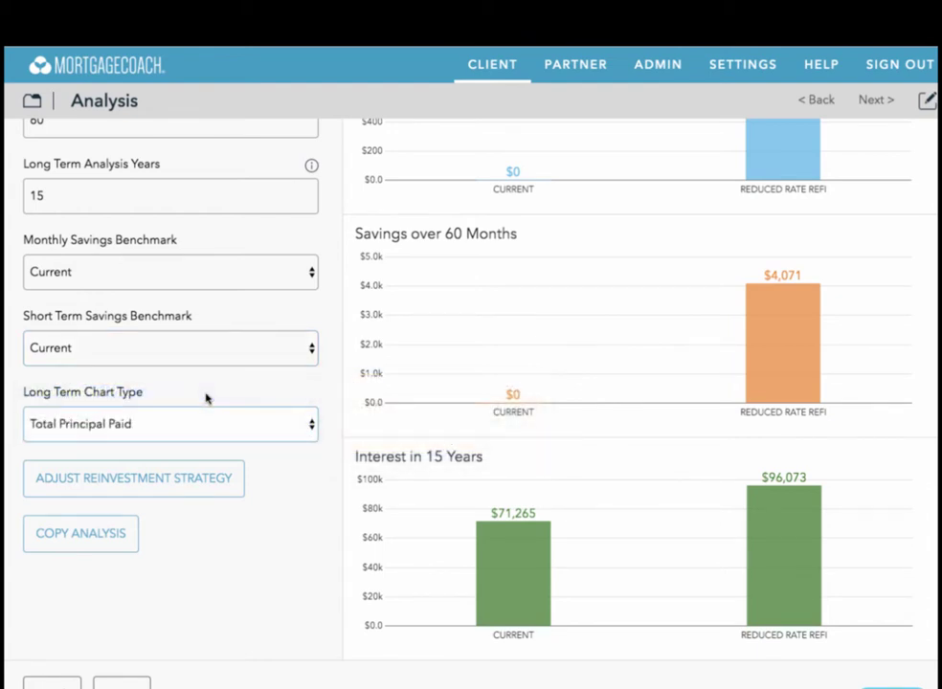
pyautogui.click(195, 428)
pyautogui.click(177, 442)
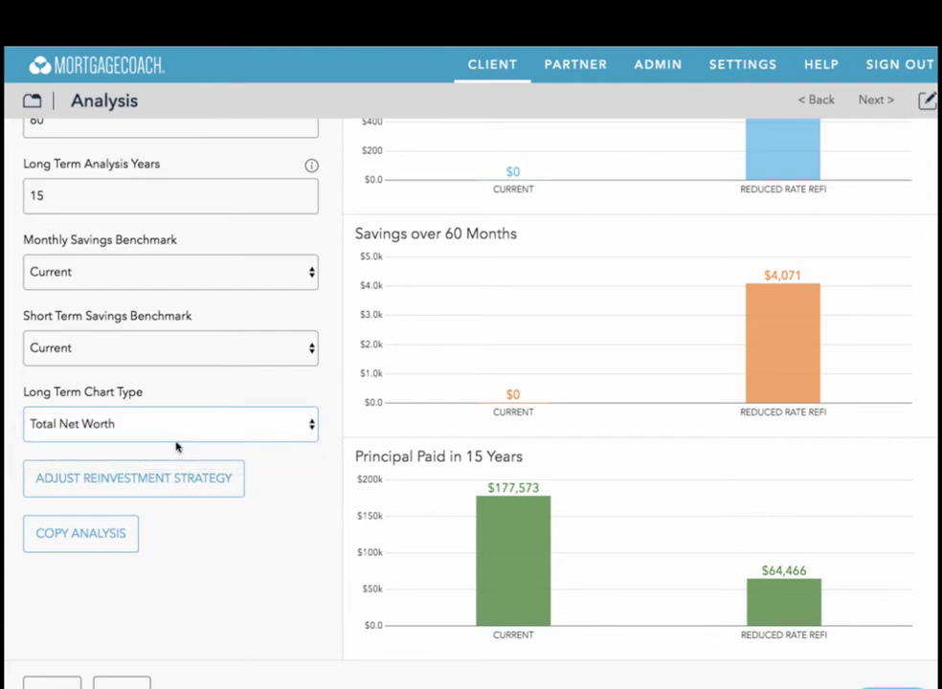
pyautogui.click(179, 433)
pyautogui.click(175, 444)
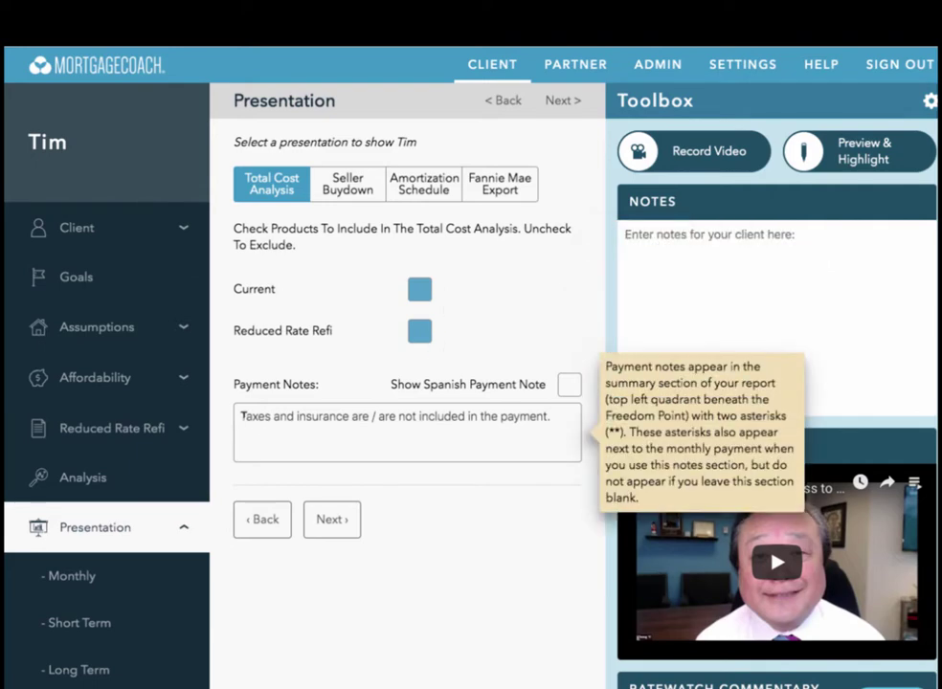
# Review the Total Cost Analysis payment note about taxes and insurance, and continue to the monthly presentation section.
pyautogui.moveTo(240, 417)
pyautogui.mouseDown()
pyautogui.moveTo(550, 413)
pyautogui.moveTo(240, 416)
pyautogui.mouseUp()
pyautogui.click(551, 416)
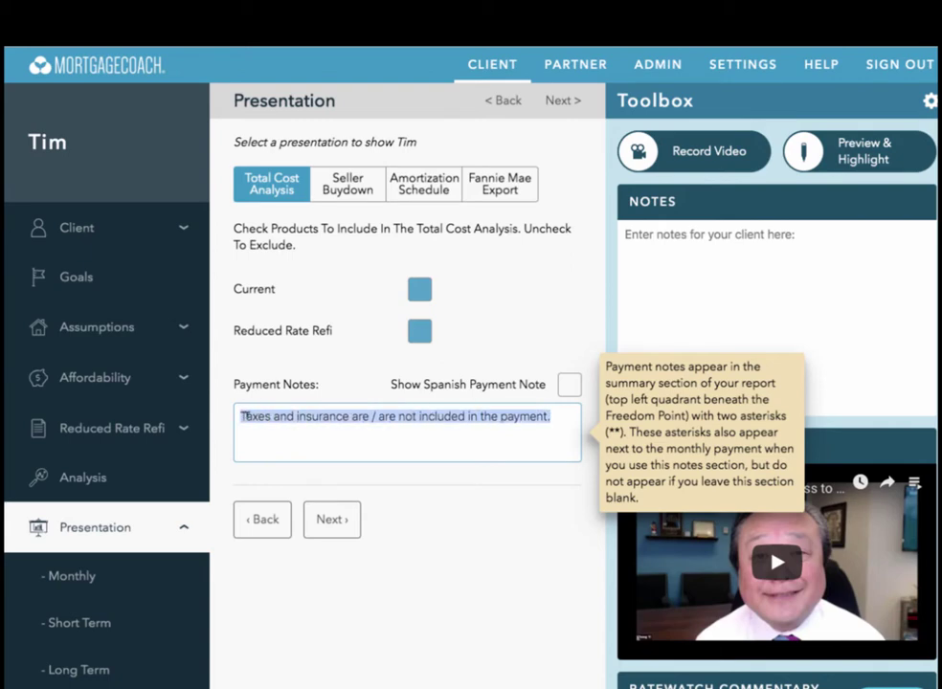
pyautogui.click(331, 519)
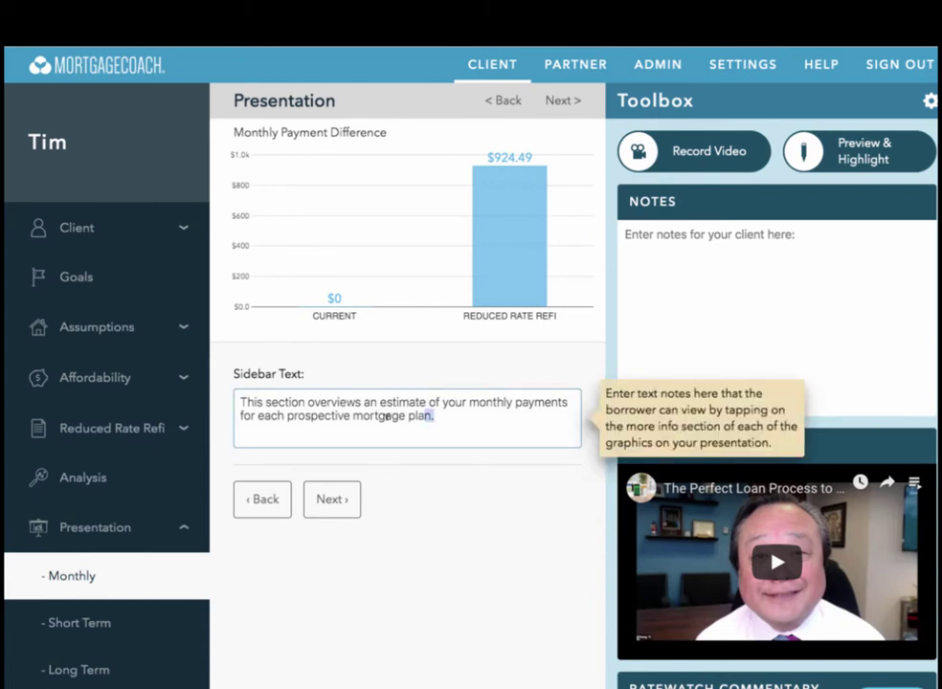
# Review the sidebar text of the monthly section and open the short-term and long-term presentation sections.
pyautogui.moveTo(431, 415); pyautogui.dragTo(244, 385)
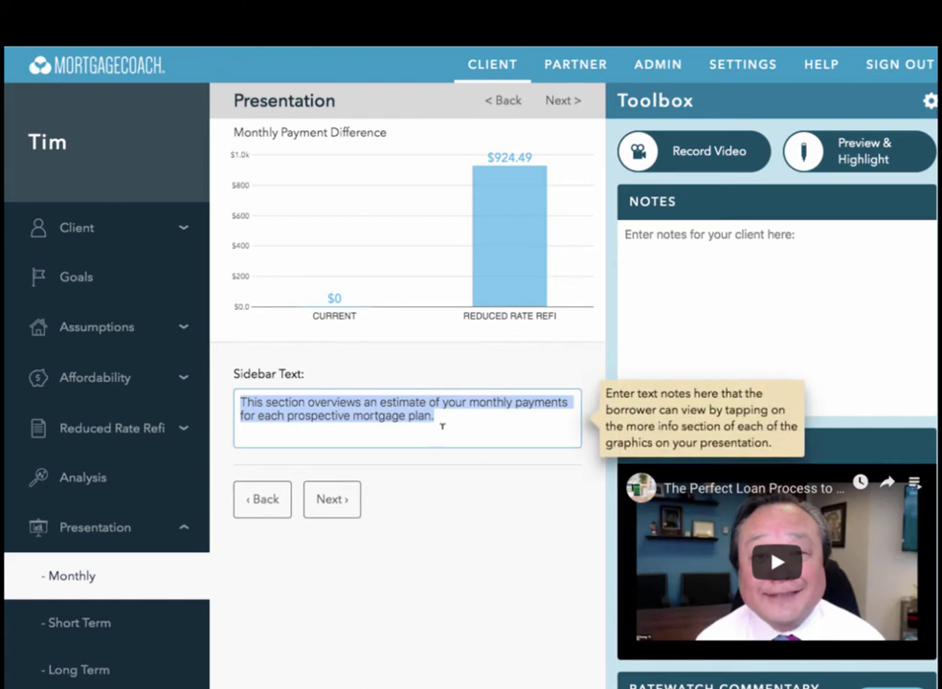
pyautogui.click(91, 623)
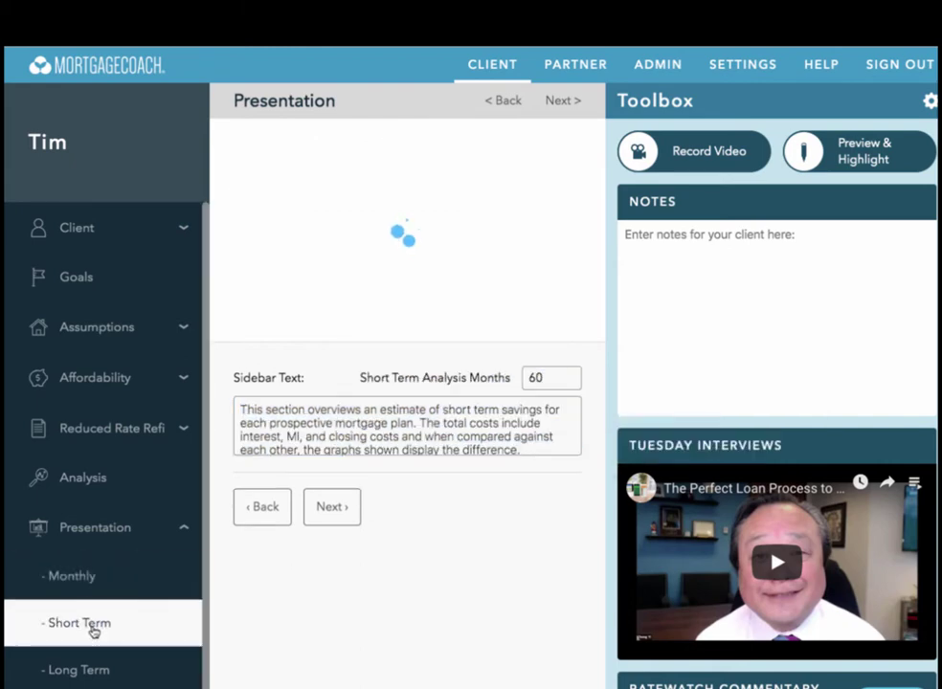
pyautogui.click(84, 676)
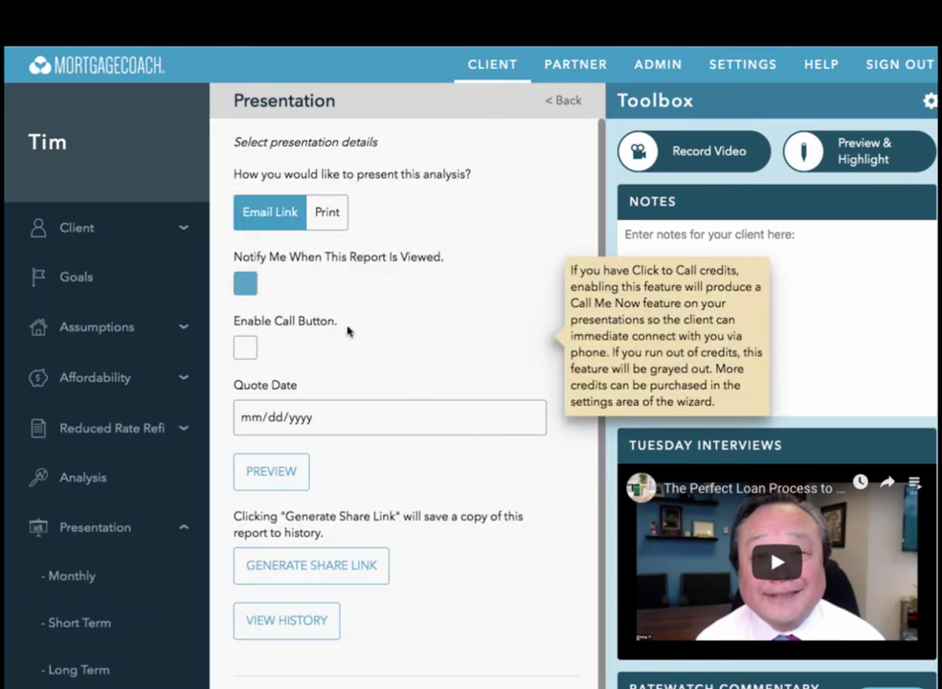
# Set the presentation's quote date to 07/15/2019.
pyautogui.moveTo(250, 289)
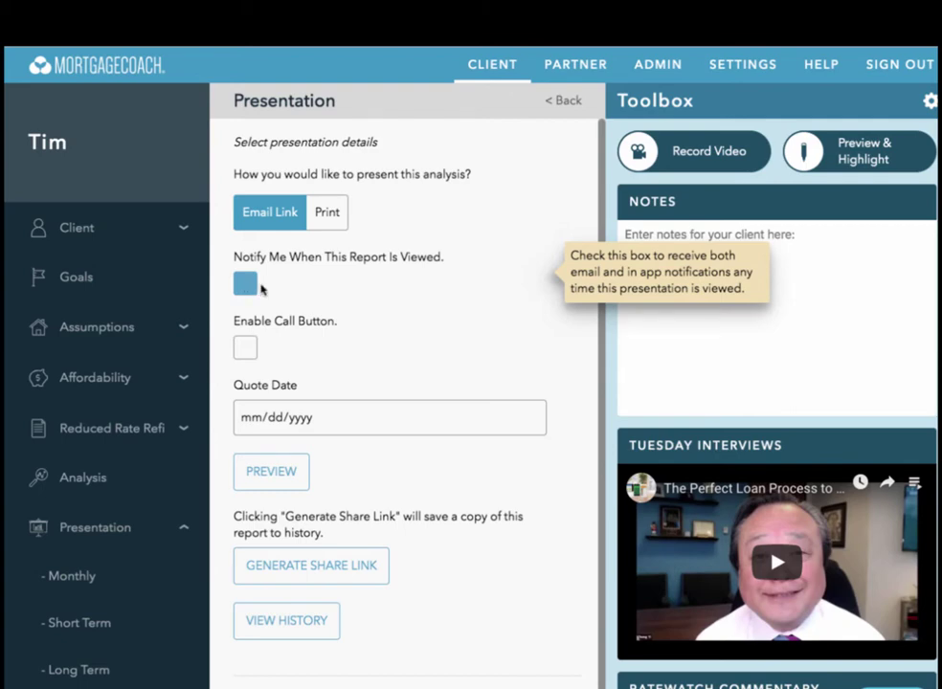
pyautogui.click(327, 417)
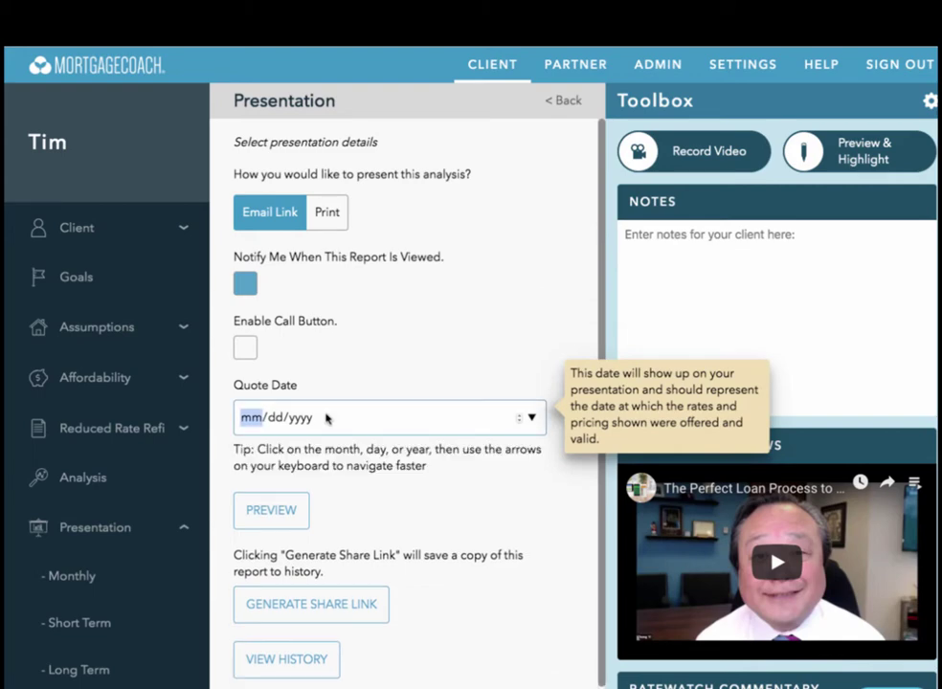
pyautogui.click(532, 418)
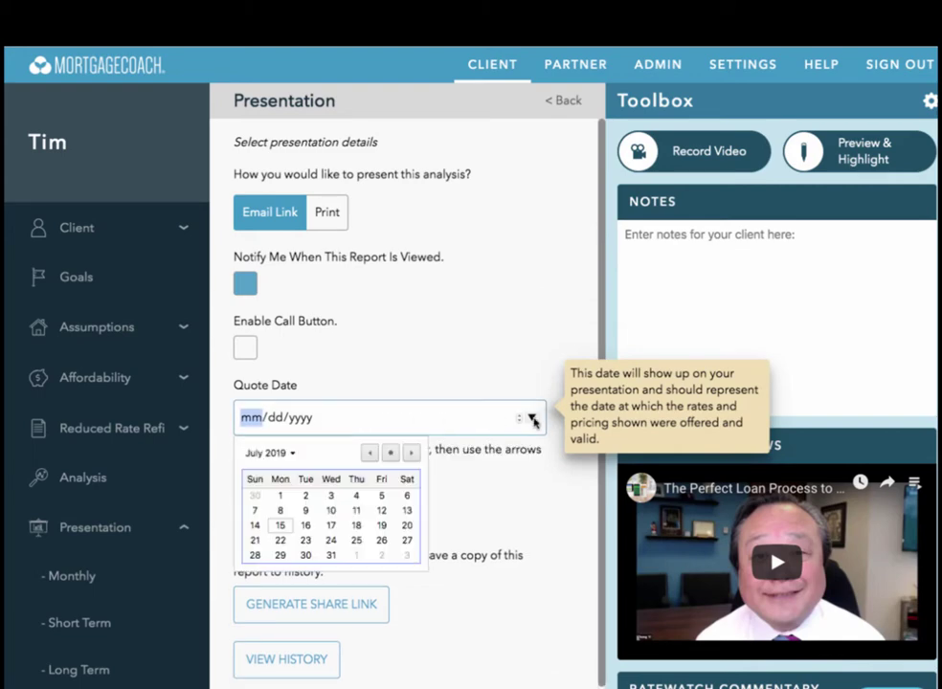
pyautogui.click(279, 526)
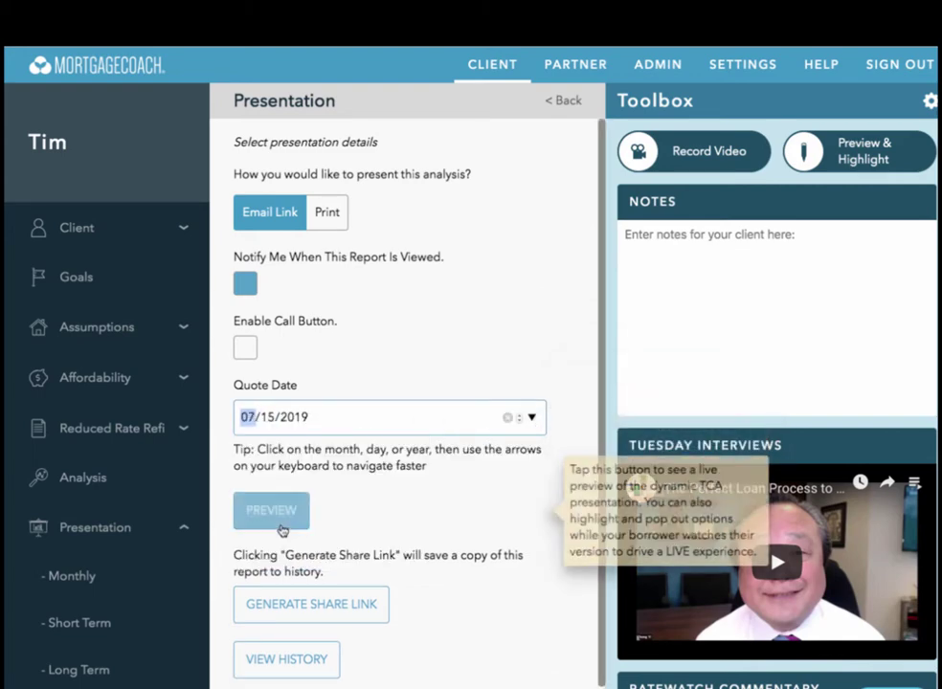
# Generate a share link for the report and copy it to the clipboard.
pyautogui.moveTo(335, 357)
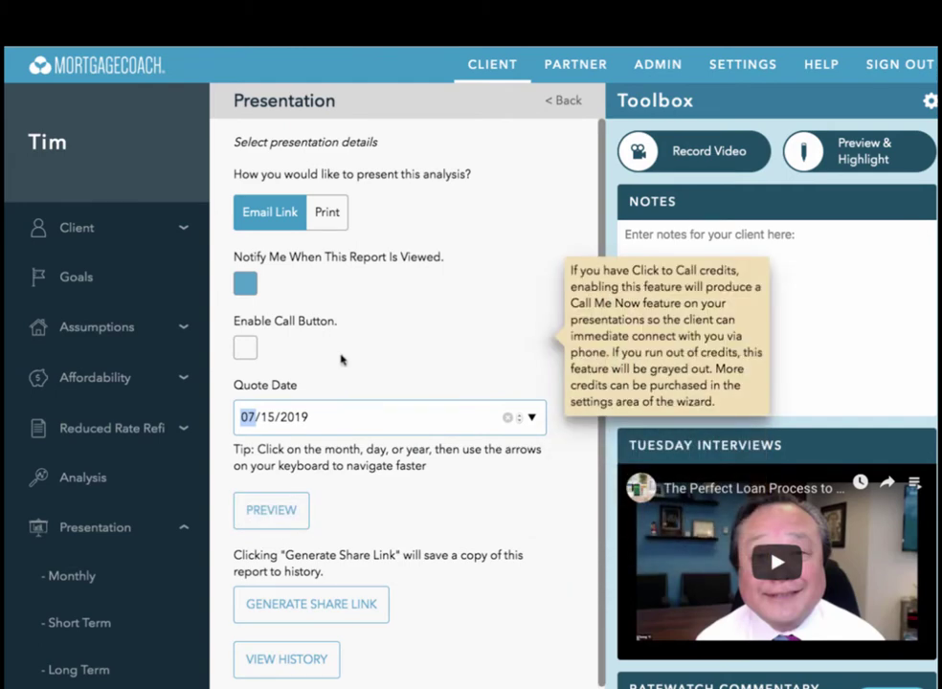
pyautogui.click(309, 565)
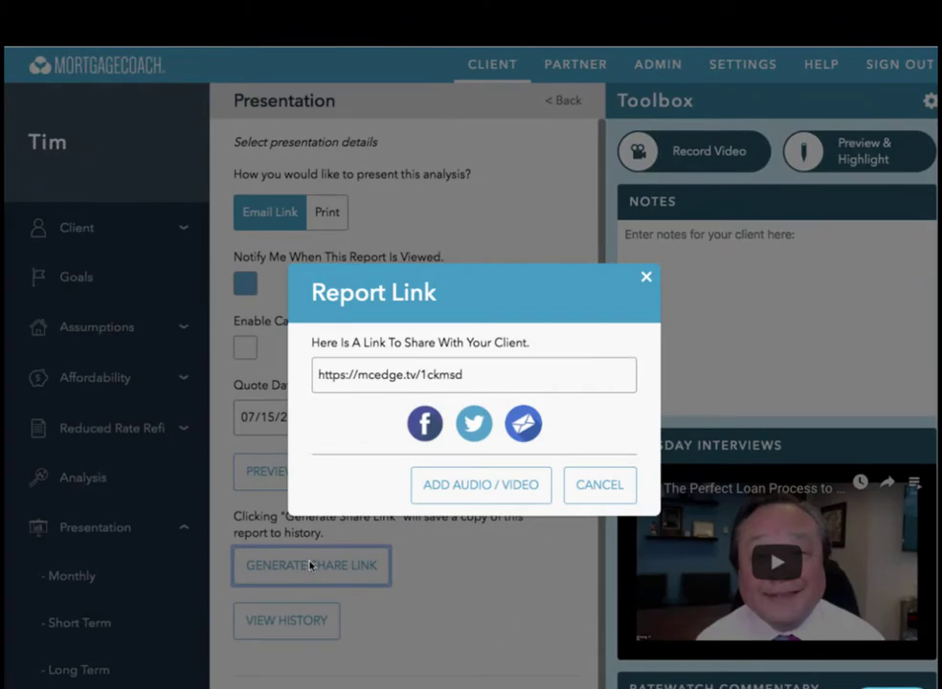
pyautogui.click(441, 376)
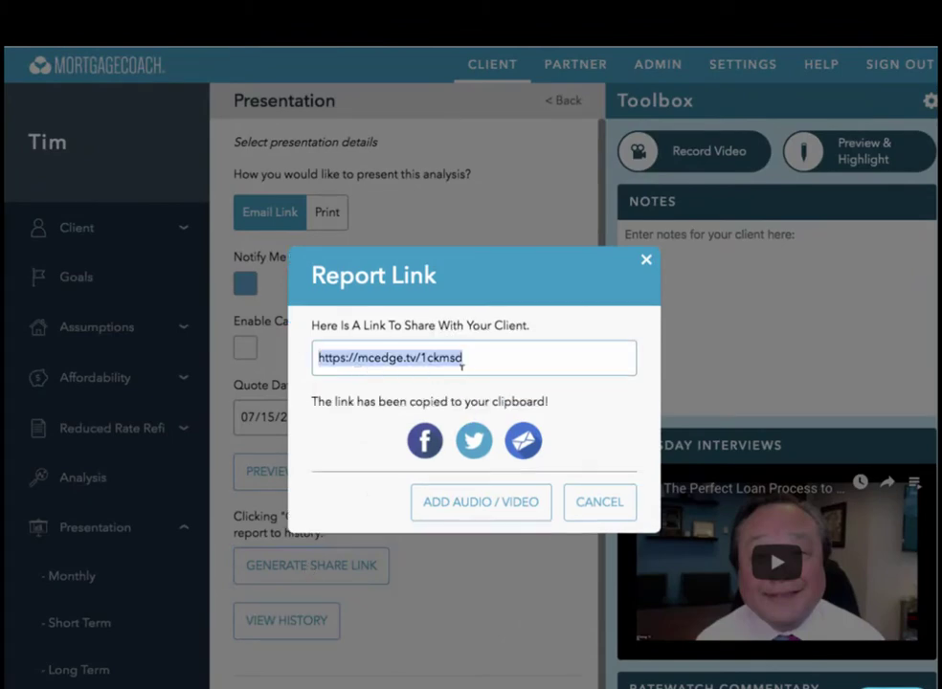